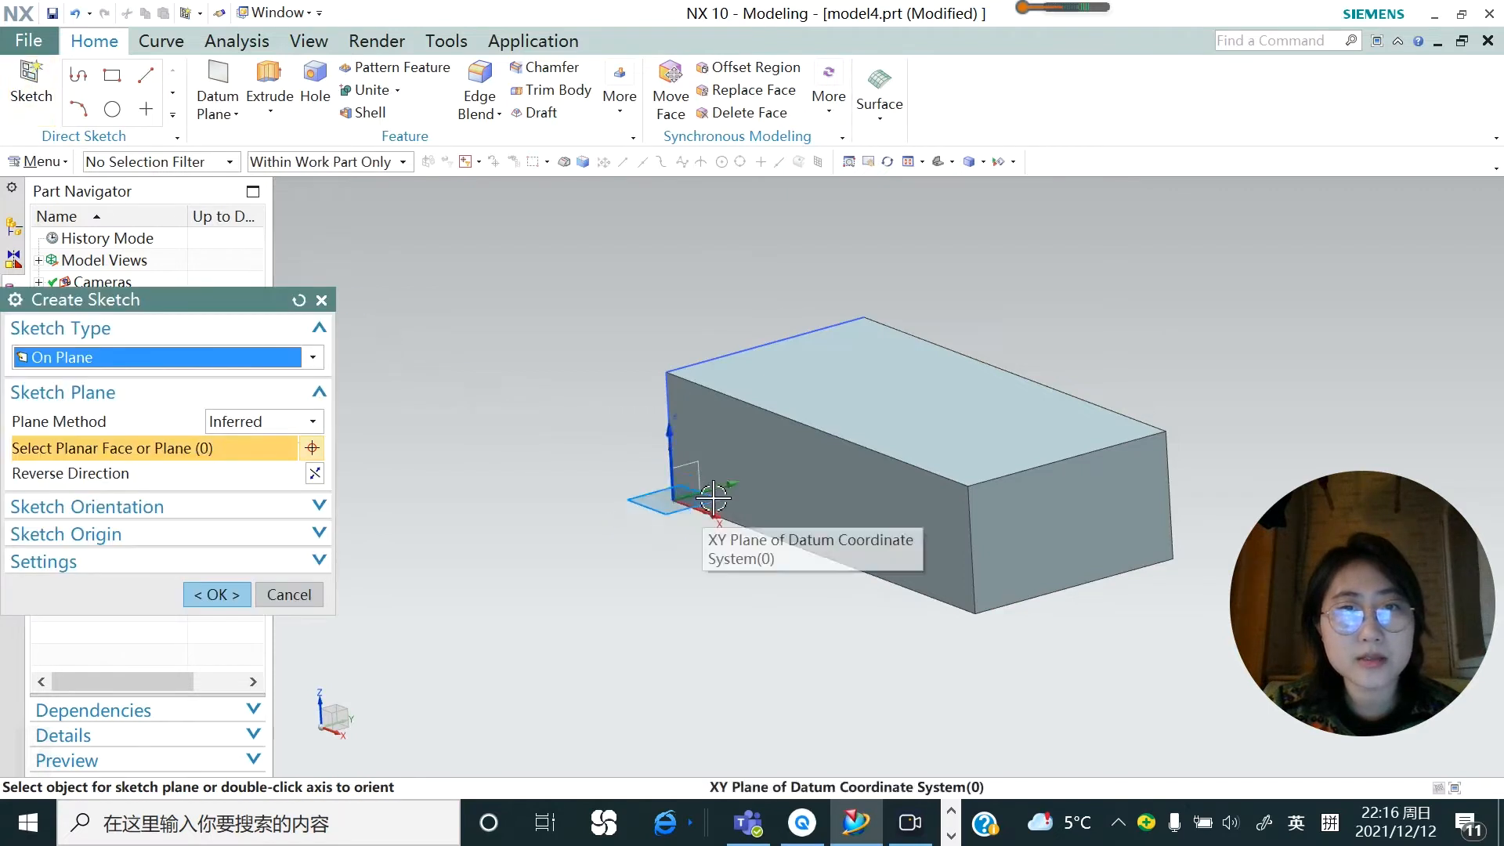
Sketch a three-point arc of about 162.8 mm radius on the XY plane, crossing the block's width near its origin end
{"action": "left_click", "coordinate": [689, 500]}
{"action": "left_click", "coordinate": [217, 595]}
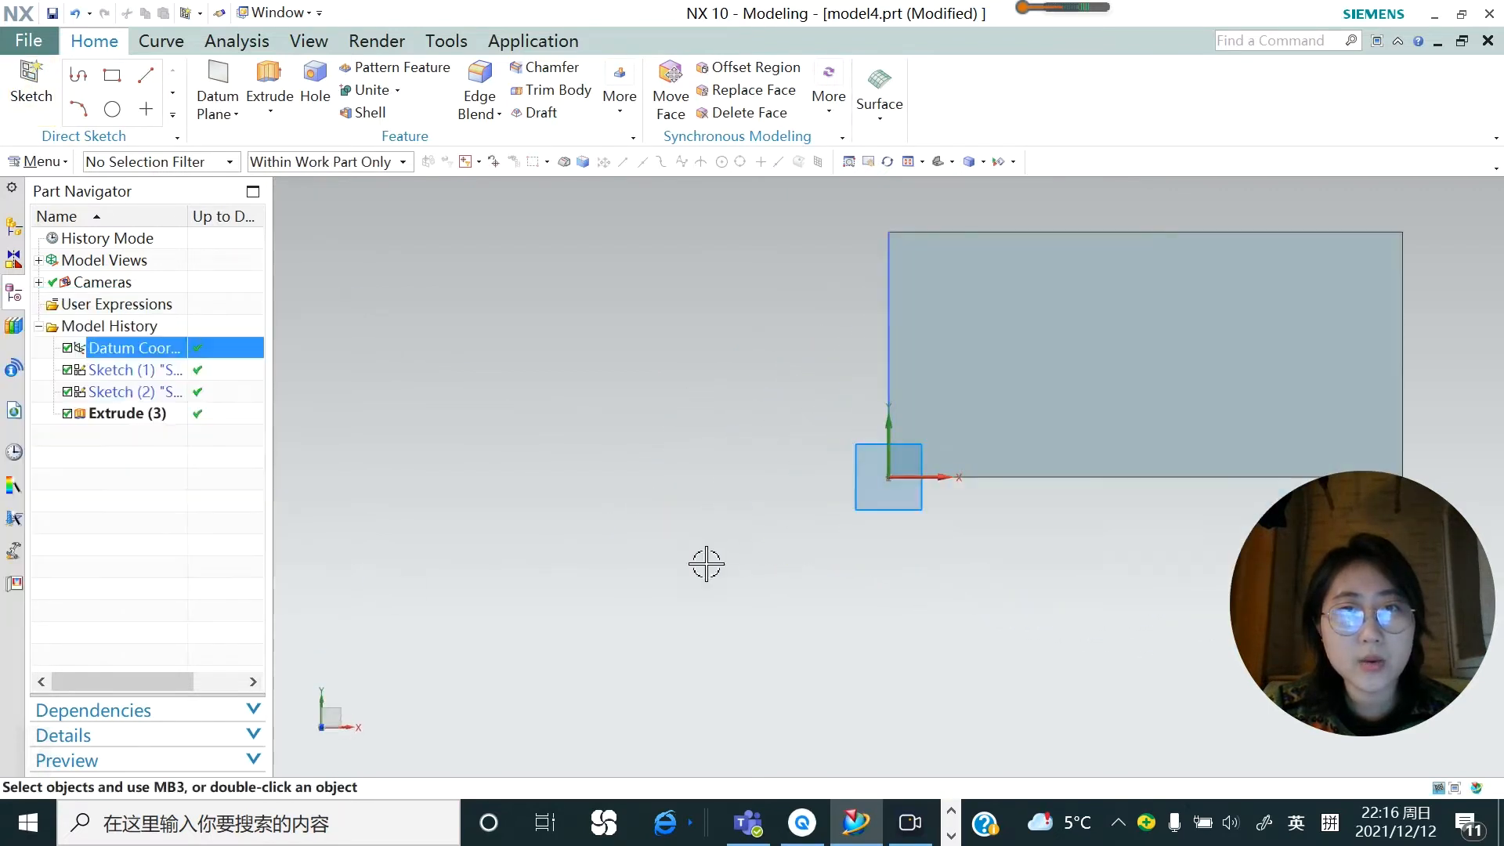
{"action": "left_click", "coordinate": [230, 80]}
{"action": "left_click", "coordinate": [900, 193]}
{"action": "left_click", "coordinate": [1006, 553]}
{"action": "left_click", "coordinate": [980, 364]}
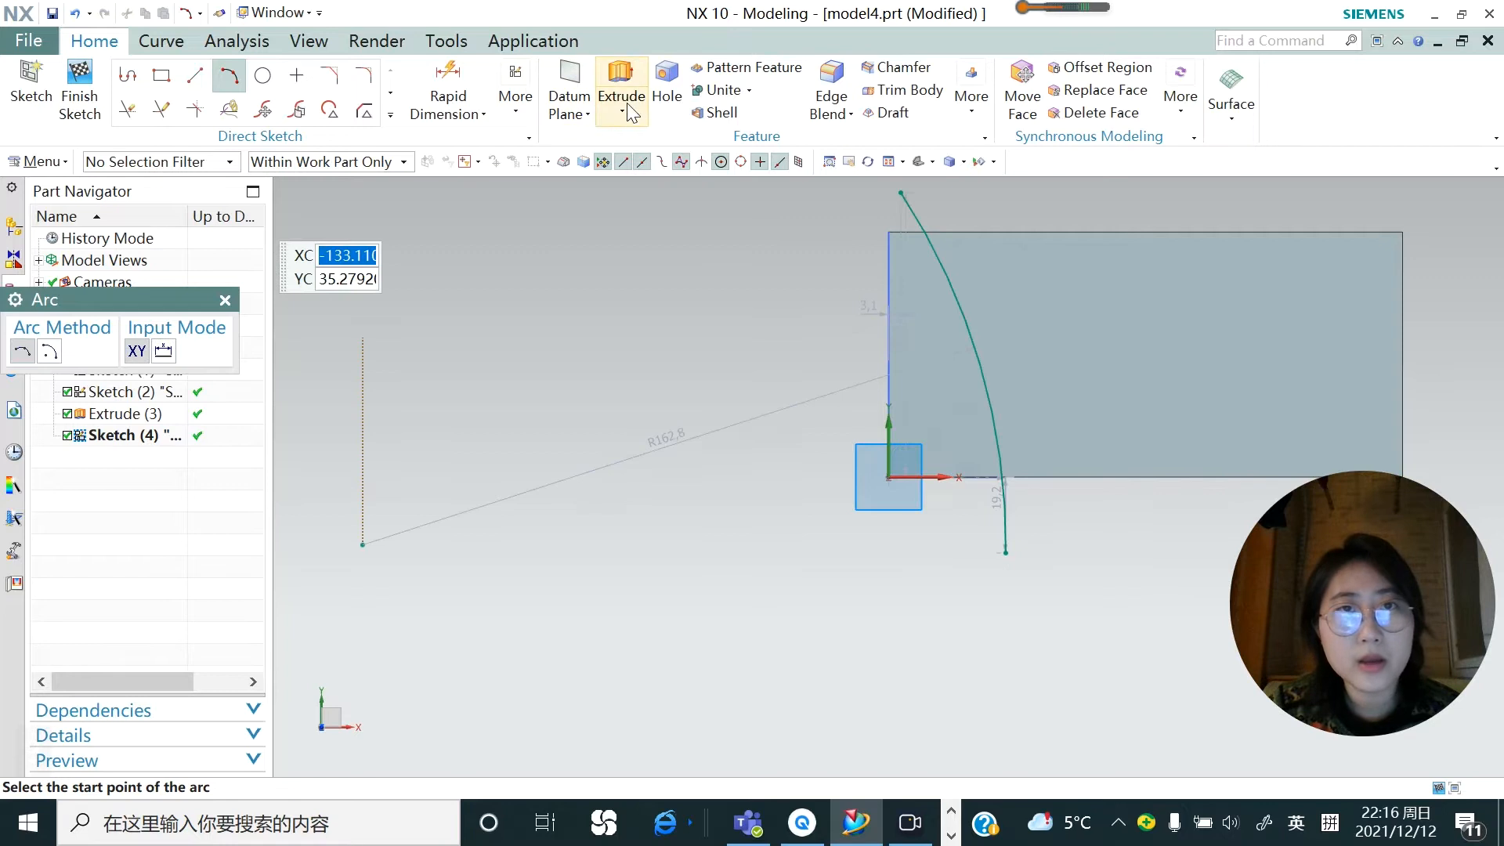
Extrude the arc into a curved sheet passing through the block, with start distance -35 mm and end distance 130 mm
{"action": "left_click", "coordinate": [621, 79]}
{"action": "mouse_move", "coordinate": [731, 460]}
{"action": "middle_mouse_down"}
{"action": "mouse_move", "coordinate": [712, 416]}
{"action": "mouse_move", "coordinate": [726, 458]}
{"action": "middle_mouse_up"}
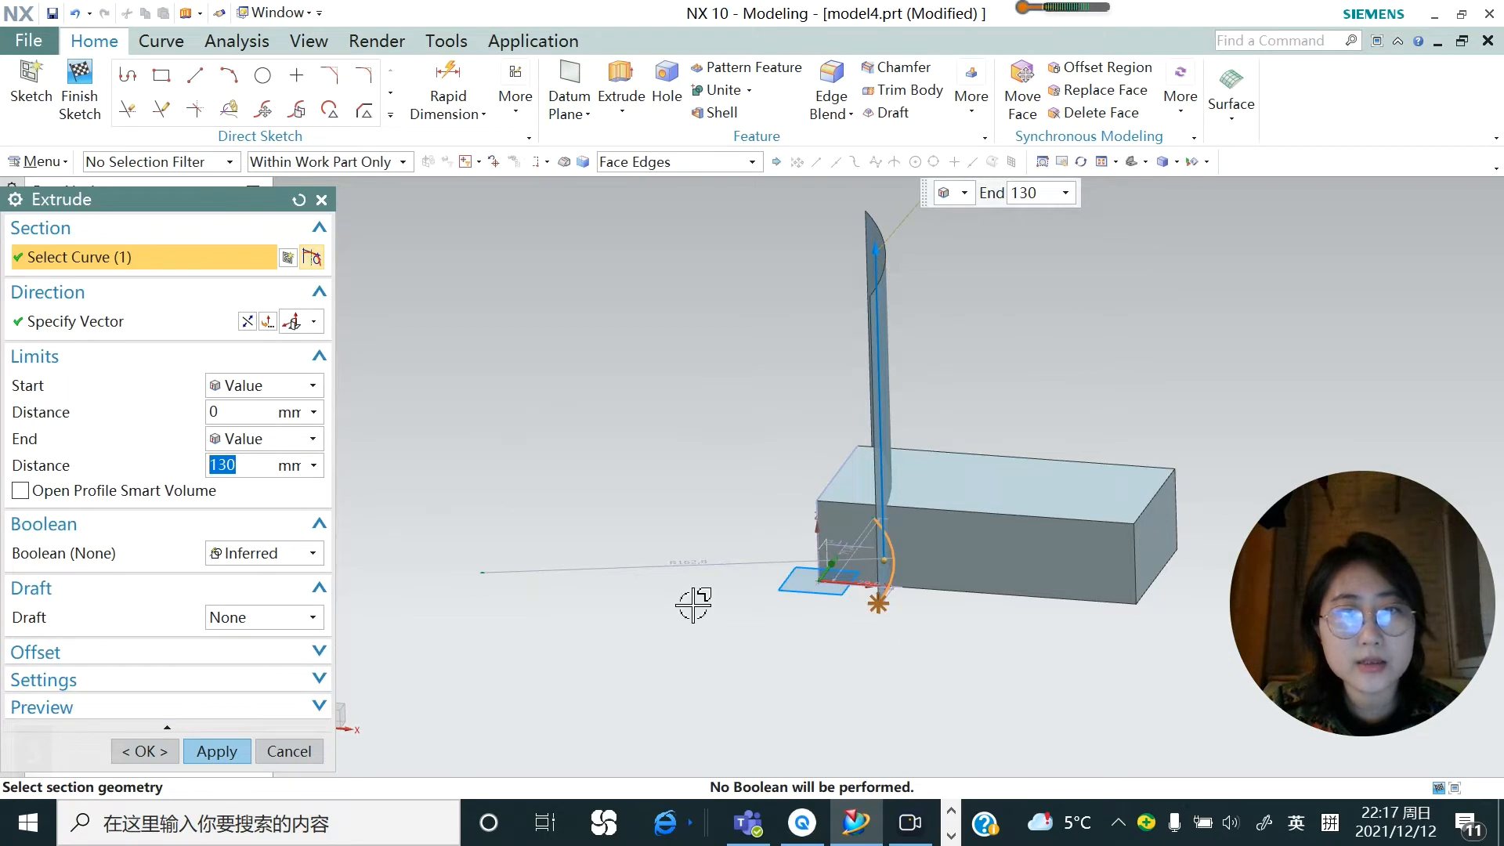
{"action": "left_click_drag", "start_coordinate": [883, 589], "coordinate": [888, 640]}
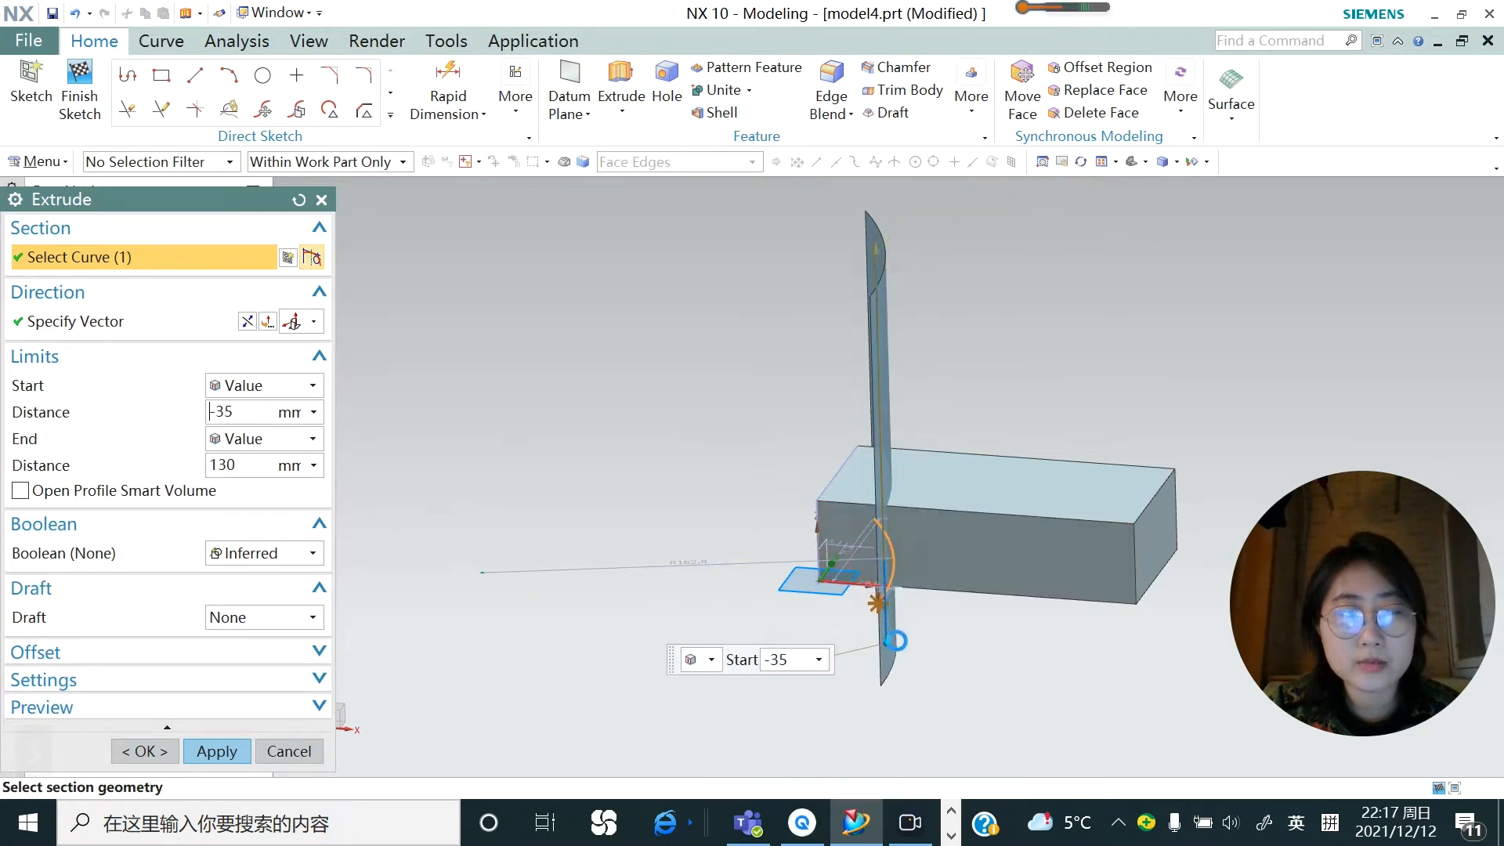
{"action": "left_click", "coordinate": [234, 752]}
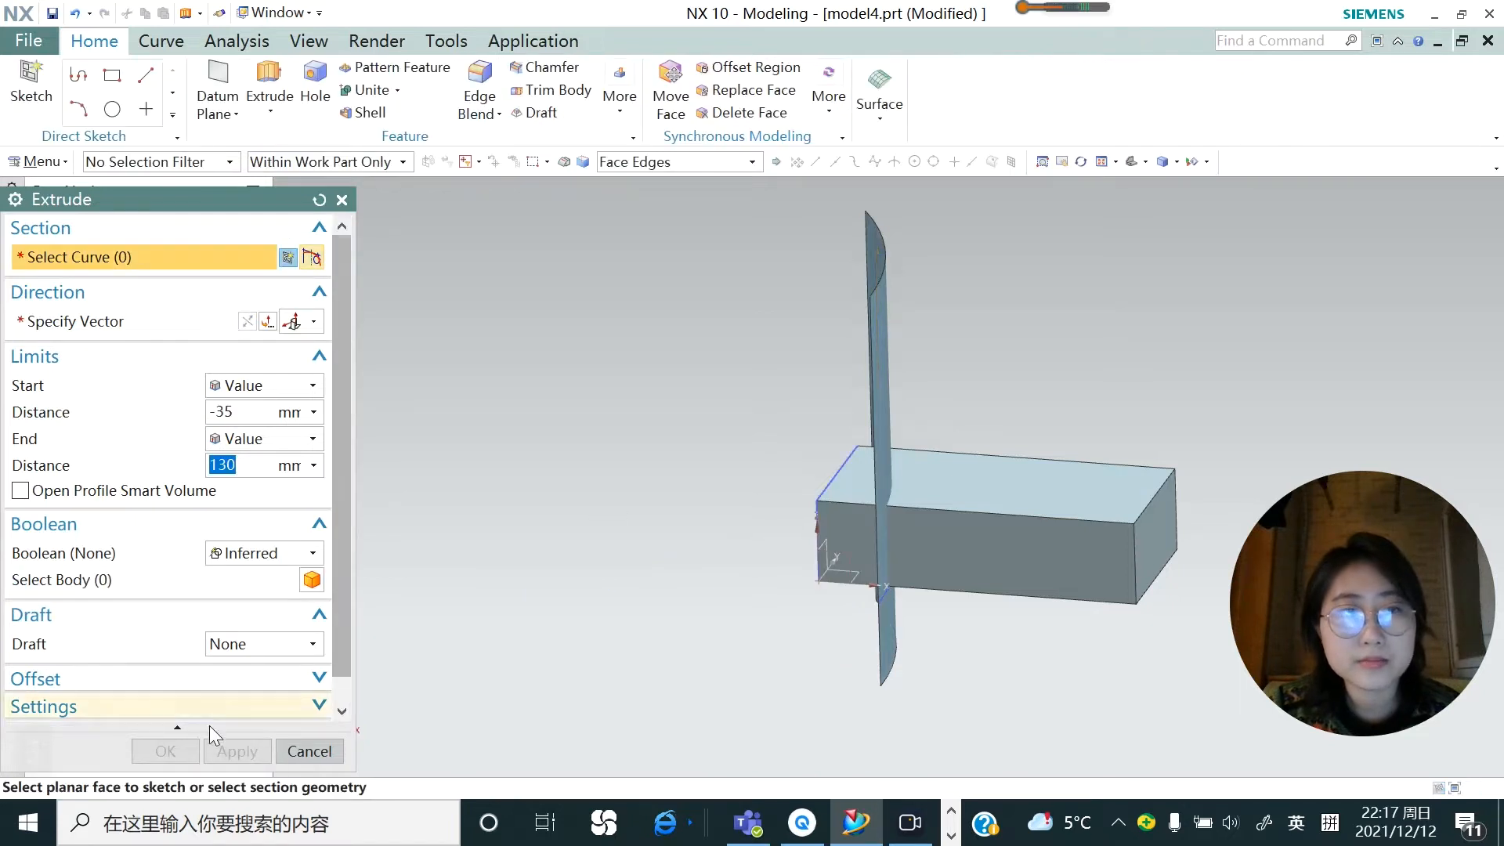
{"action": "left_click", "coordinate": [306, 752]}
Trim the block with the curved sheet using Trim Body, reversing the direction to remove the smaller portion at the origin end
{"action": "middle_click_drag", "start_coordinate": [715, 369], "coordinate": [709, 380]}
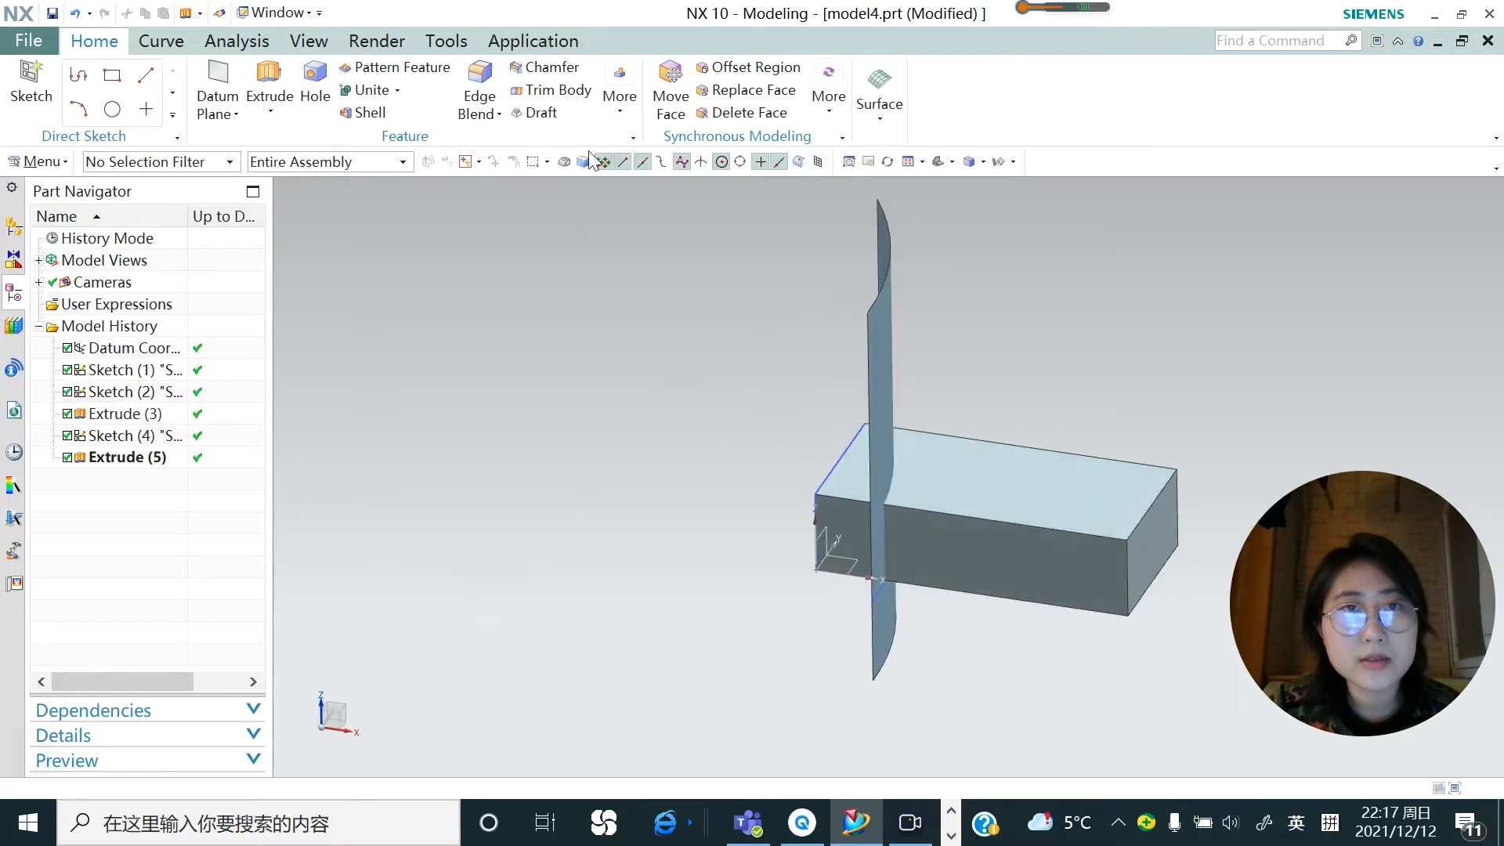
{"action": "left_click", "coordinate": [558, 91]}
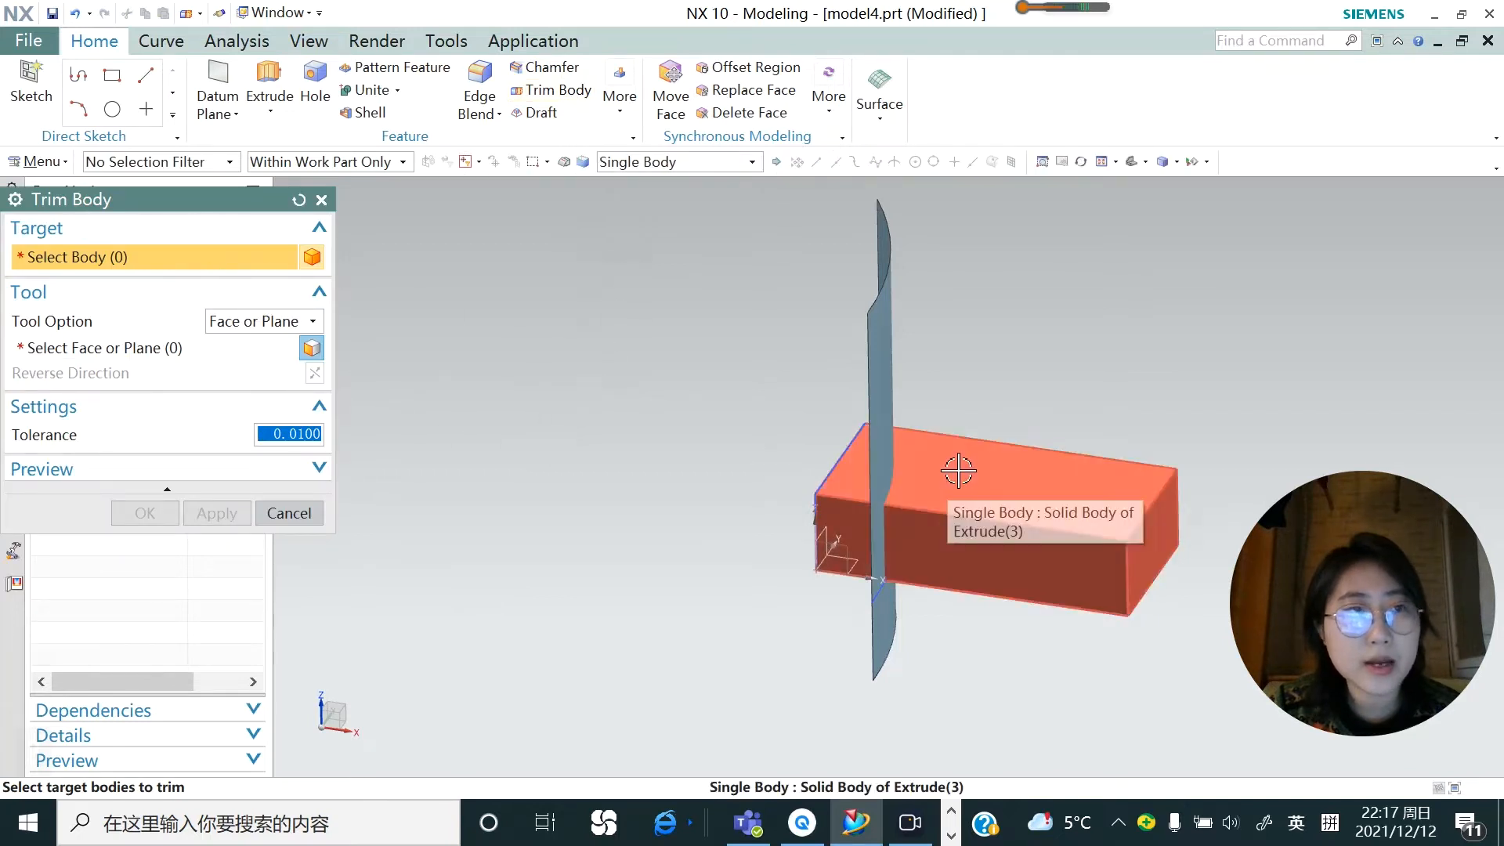
{"action": "left_click", "coordinate": [931, 454]}
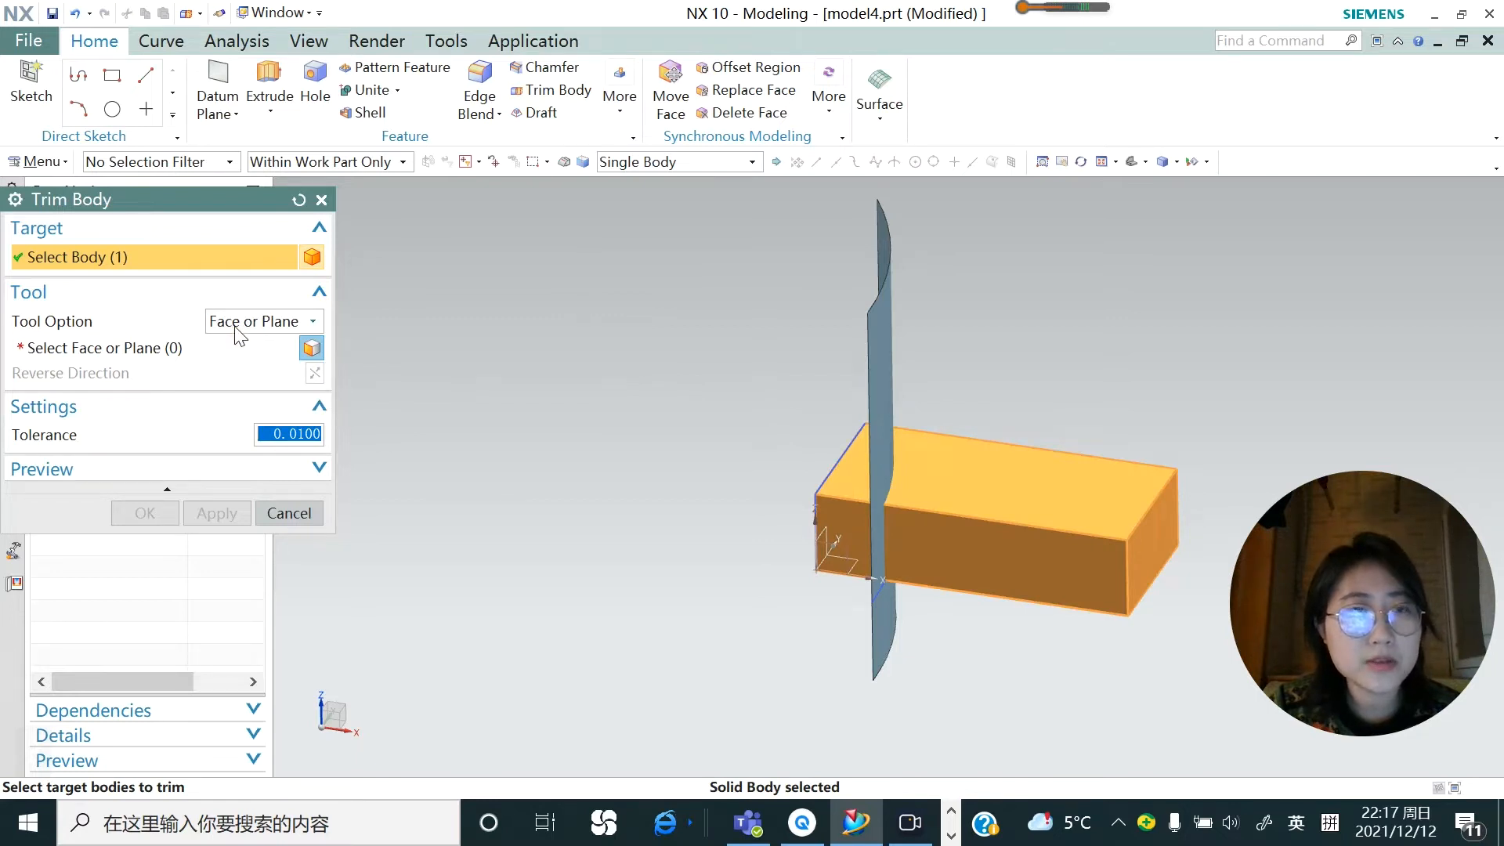
{"action": "left_click", "coordinate": [159, 350]}
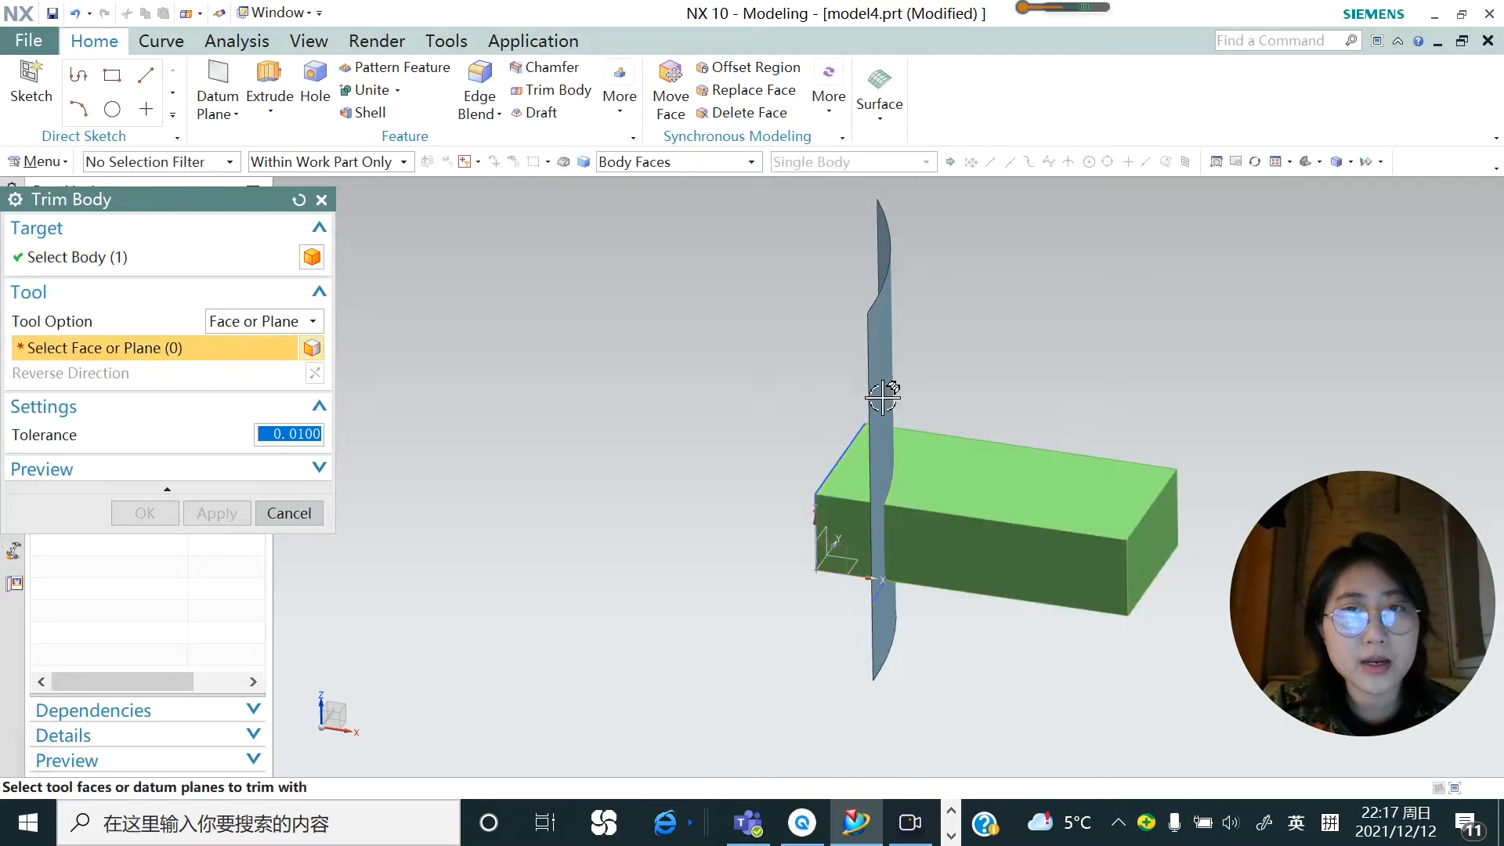
{"action": "left_click", "coordinate": [880, 353]}
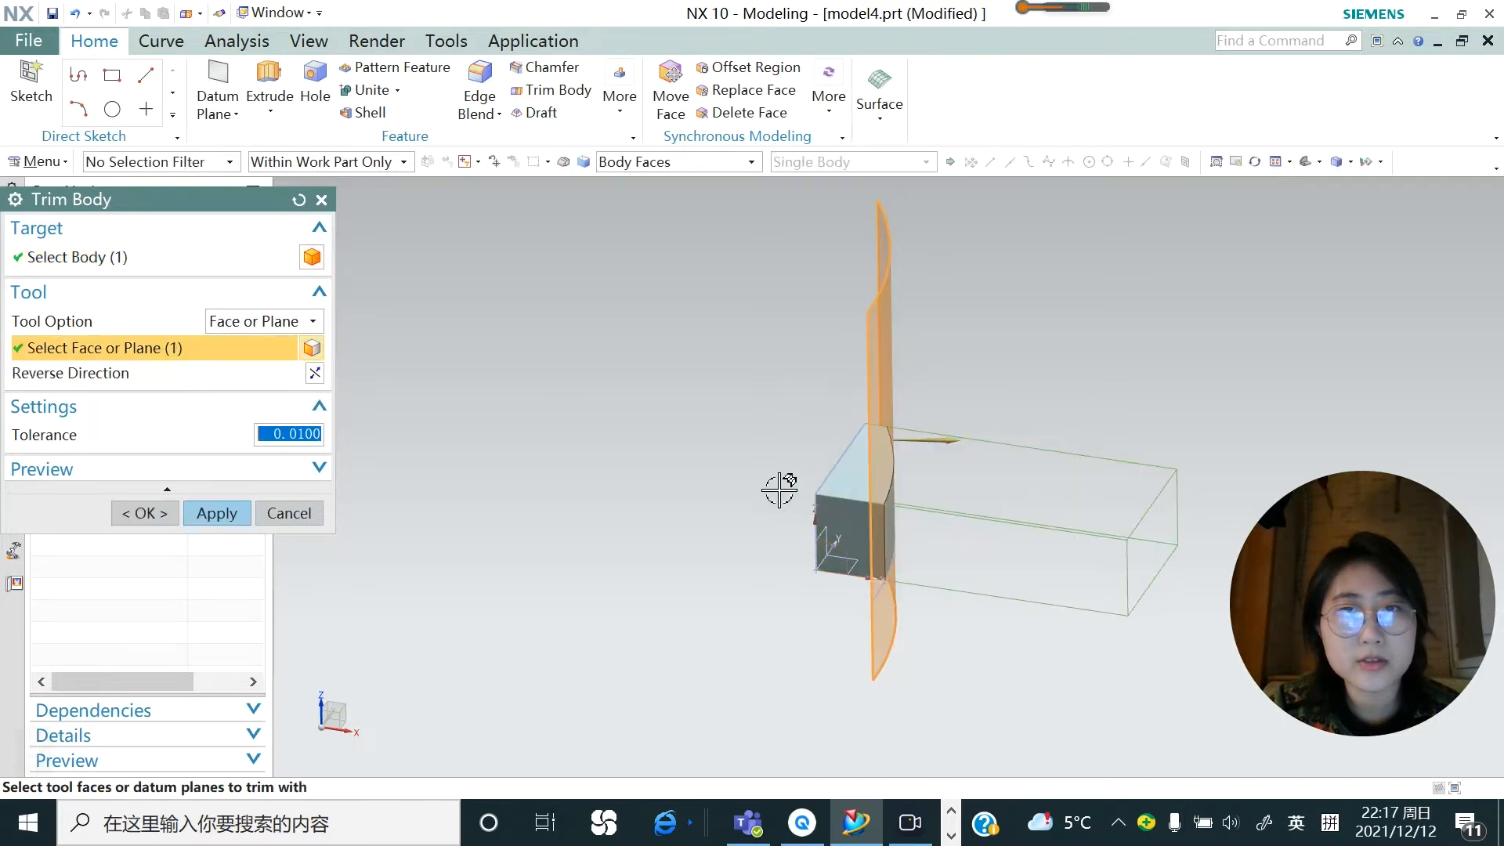
{"action": "mouse_move", "coordinate": [668, 497]}
{"action": "middle_mouse_down"}
{"action": "mouse_move", "coordinate": [718, 477]}
{"action": "mouse_move", "coordinate": [694, 514]}
{"action": "middle_mouse_up"}
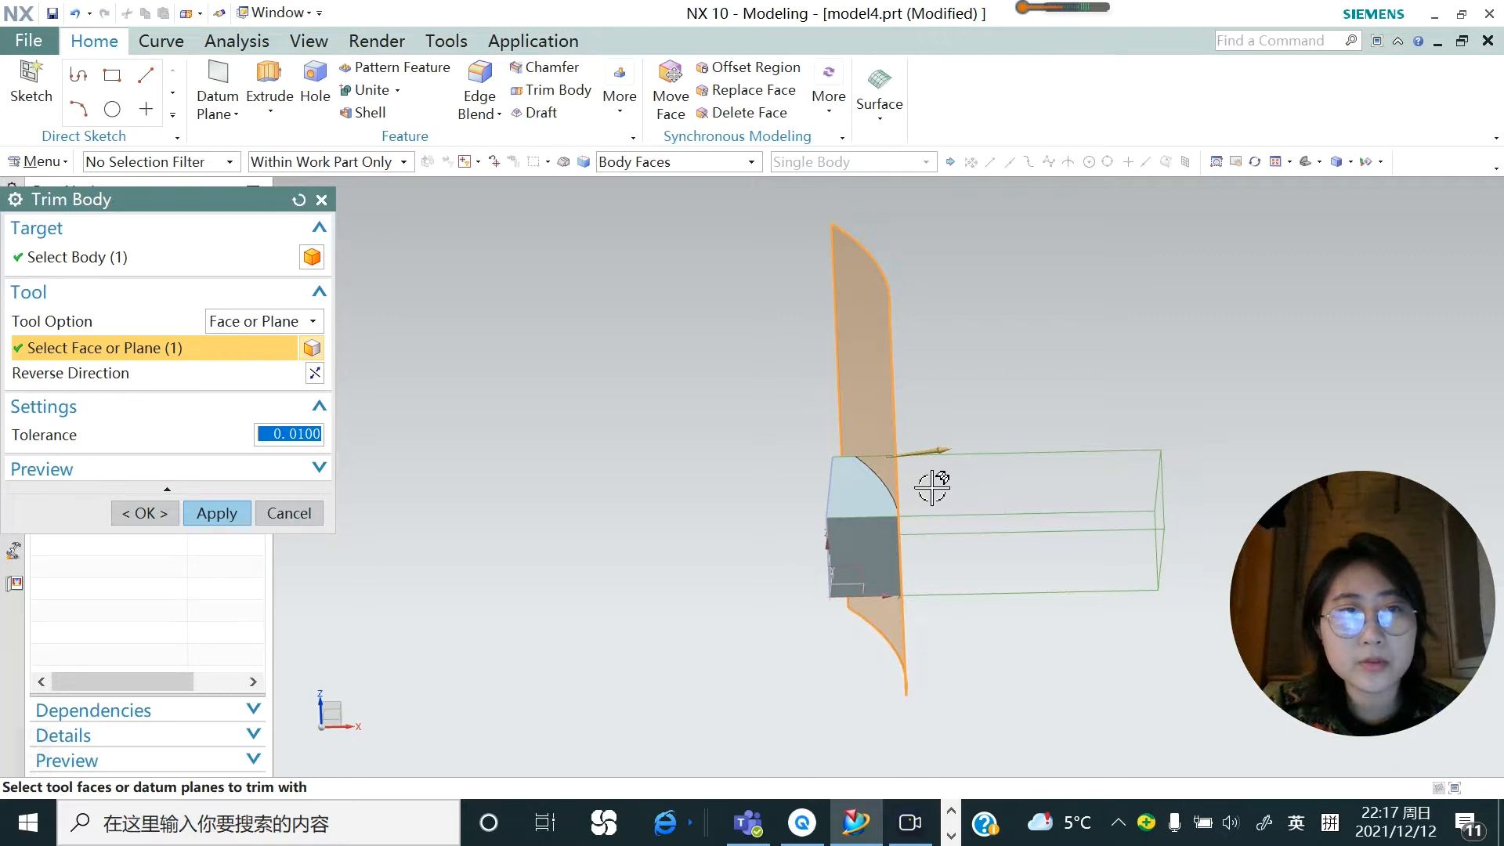
{"action": "left_click", "coordinate": [315, 373]}
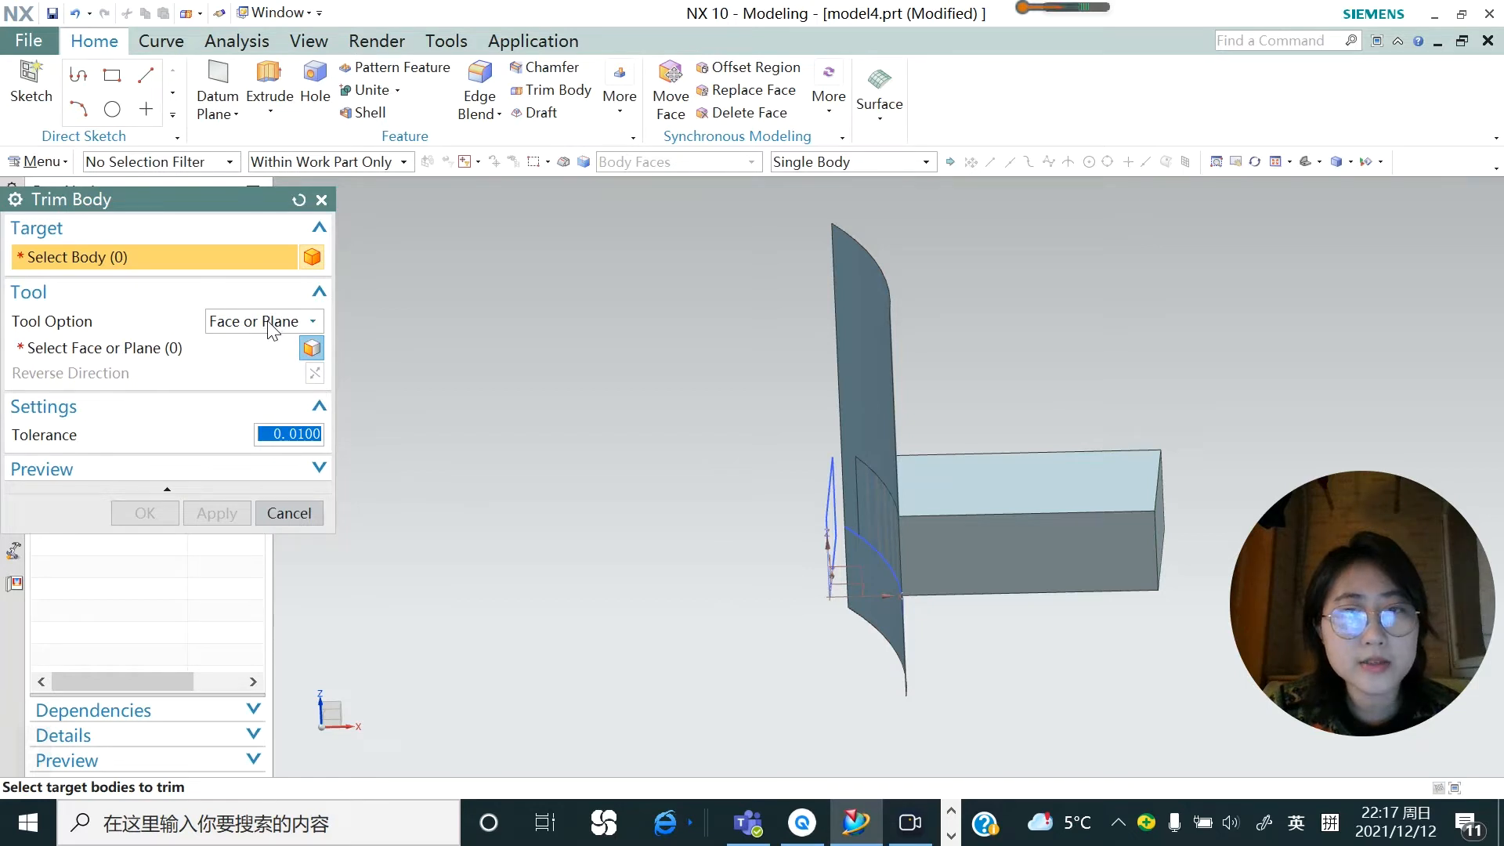
Create a datum plane offset 40 mm from the YZ plane
{"action": "left_click", "coordinate": [234, 115]}
{"action": "left_click", "coordinate": [235, 139]}
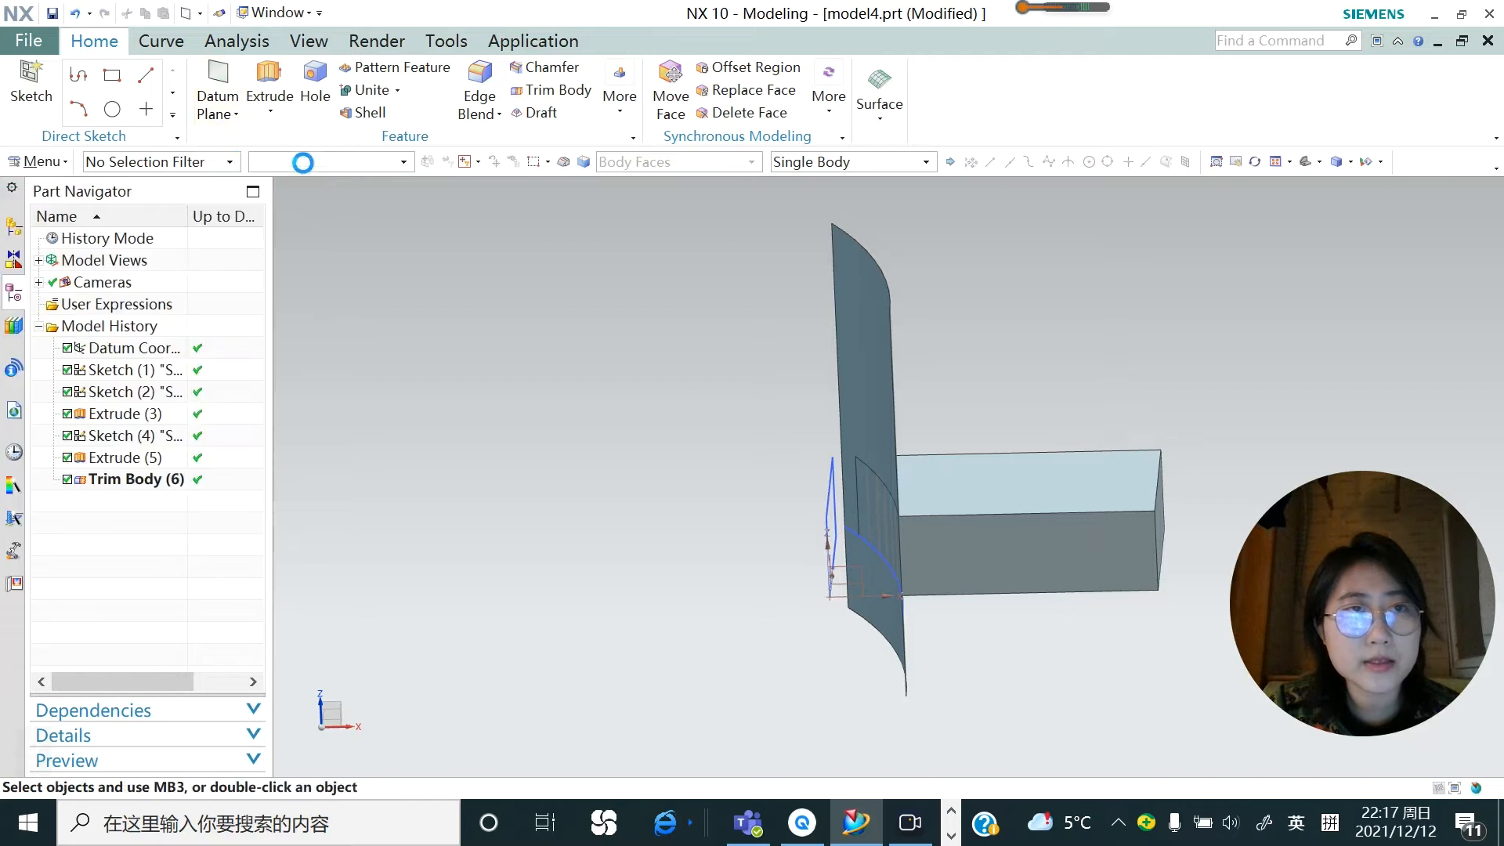
{"action": "mouse_move", "coordinate": [807, 614]}
{"action": "middle_mouse_down"}
{"action": "mouse_move", "coordinate": [862, 608]}
{"action": "mouse_move", "coordinate": [826, 618]}
{"action": "mouse_move", "coordinate": [832, 646]}
{"action": "mouse_move", "coordinate": [863, 627]}
{"action": "mouse_move", "coordinate": [805, 636]}
{"action": "middle_mouse_up"}
{"action": "left_click", "coordinate": [867, 553]}
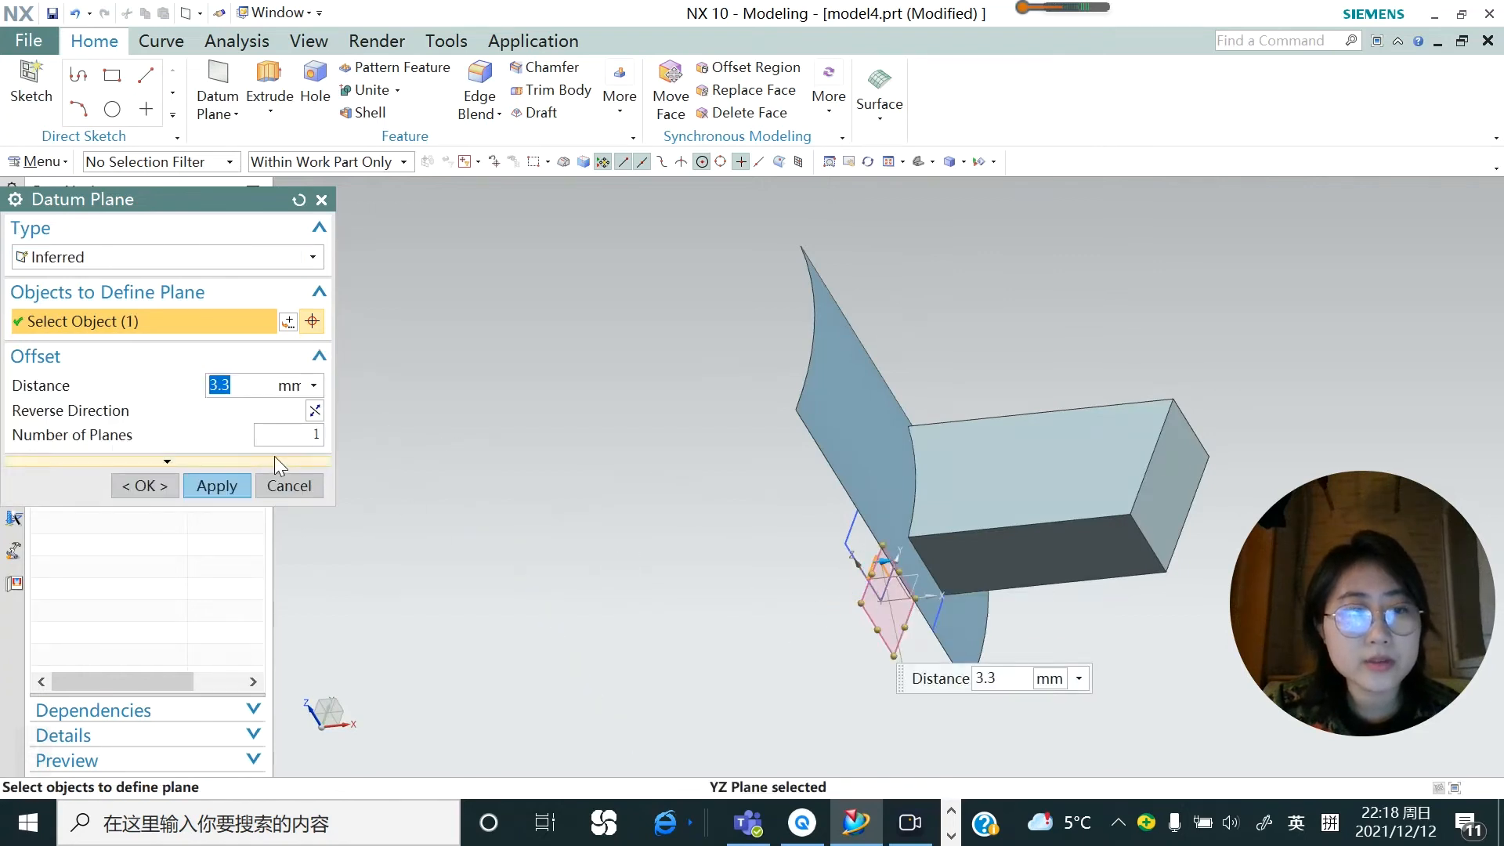
{"action": "type", "text": "40"}
{"action": "key", "text": "Return"}
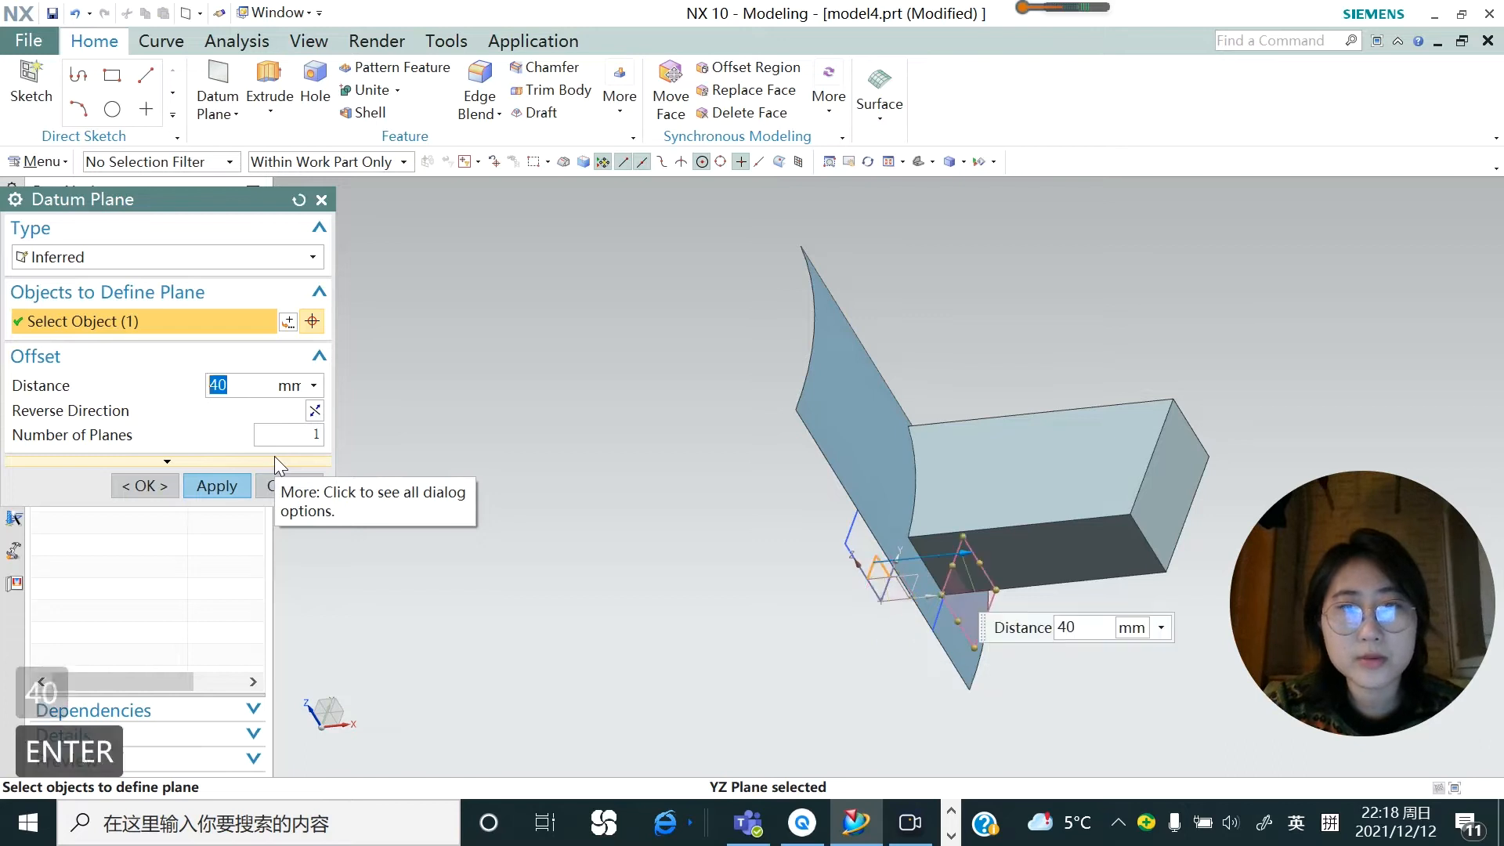
{"action": "left_click", "coordinate": [235, 485]}
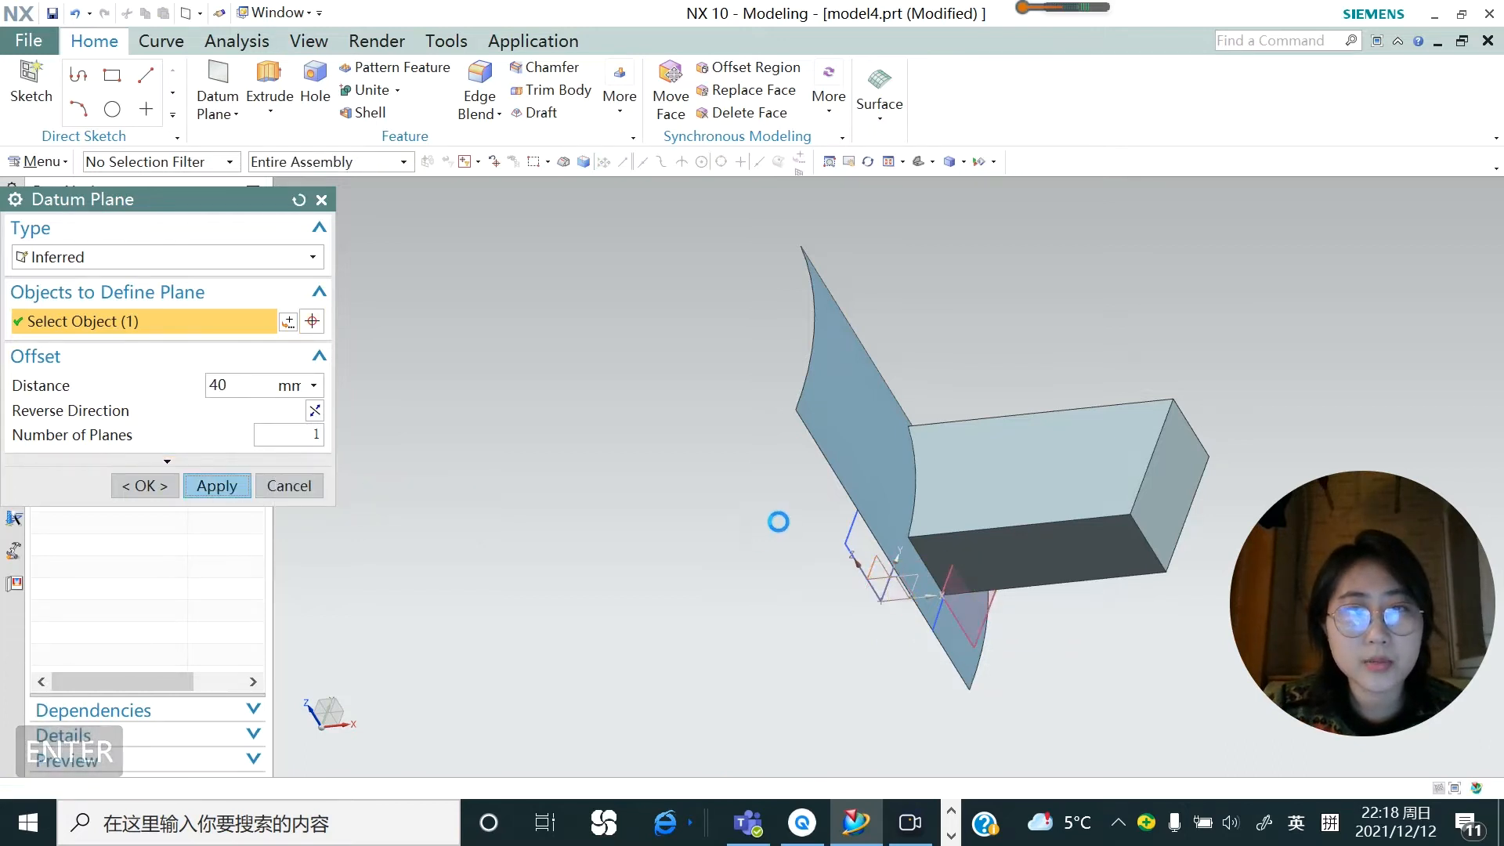
{"action": "left_click", "coordinate": [283, 398]}
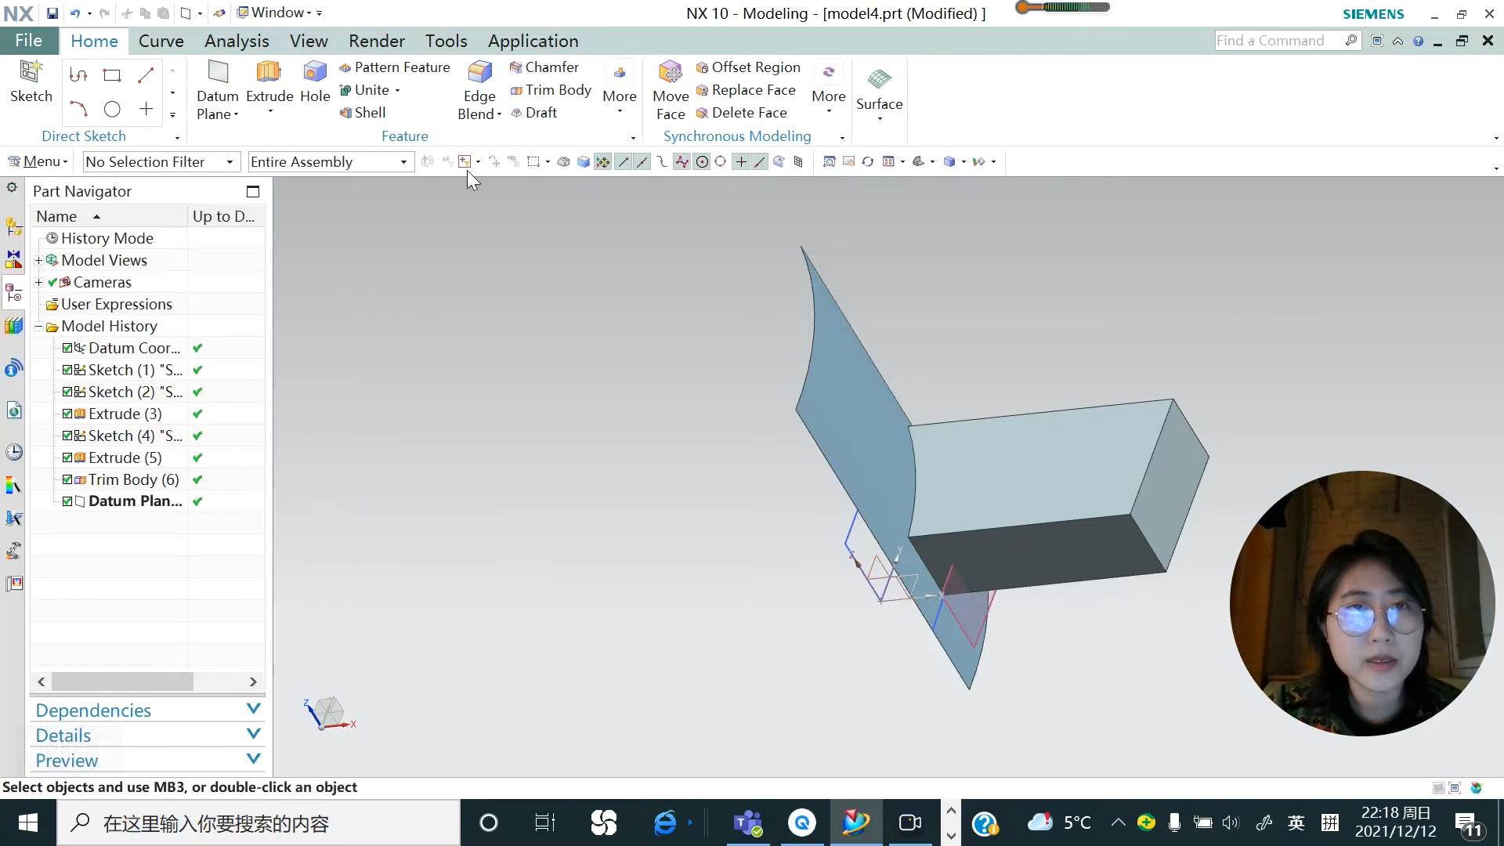
Trim the block with the offset datum plane, reversing the direction to keep the portion farther from the curved sheet
{"action": "left_click", "coordinate": [560, 94]}
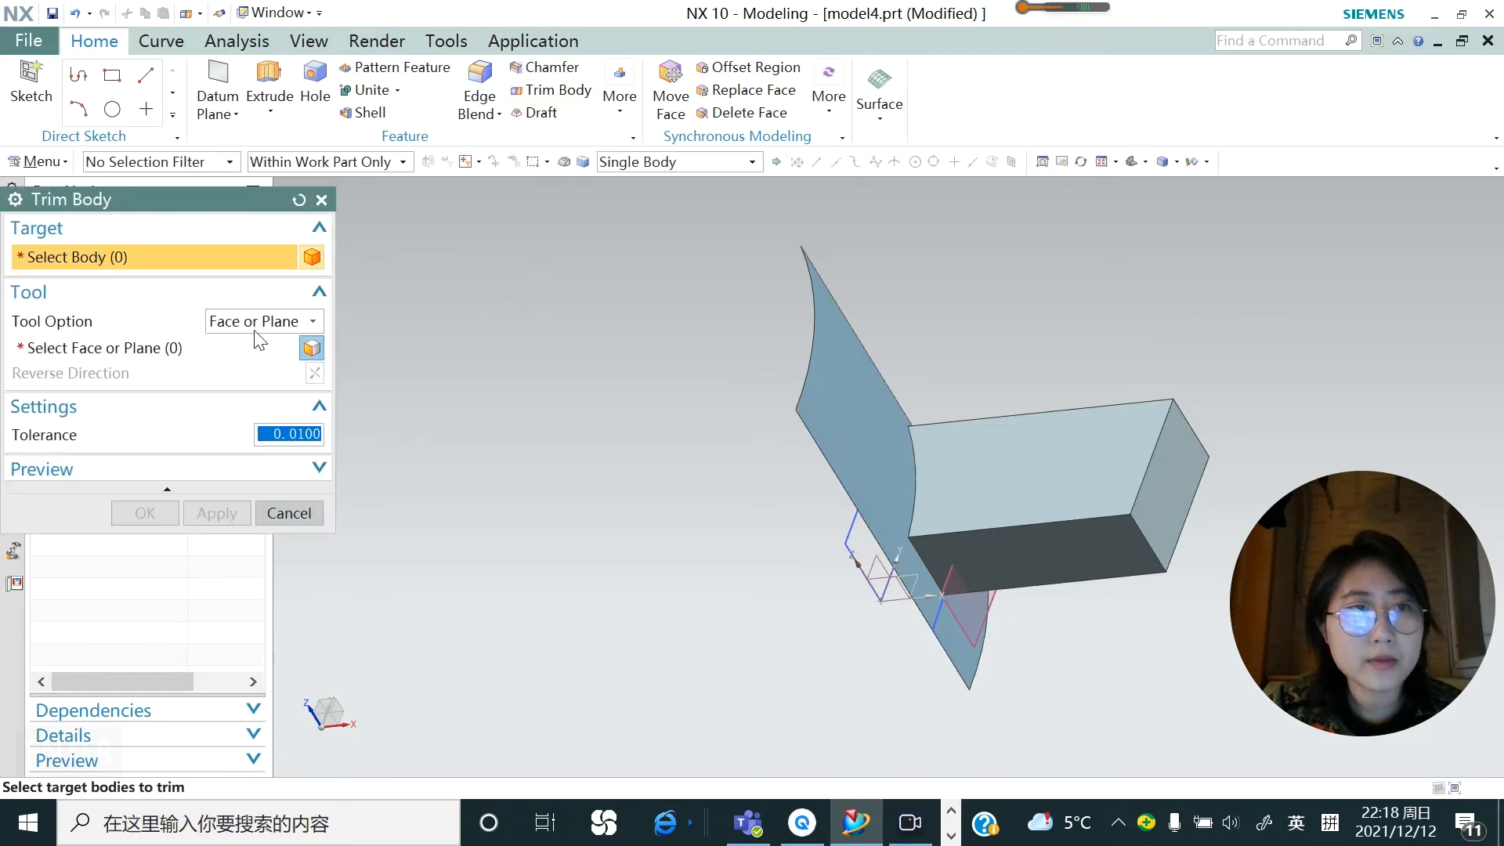
{"action": "left_click", "coordinate": [999, 497]}
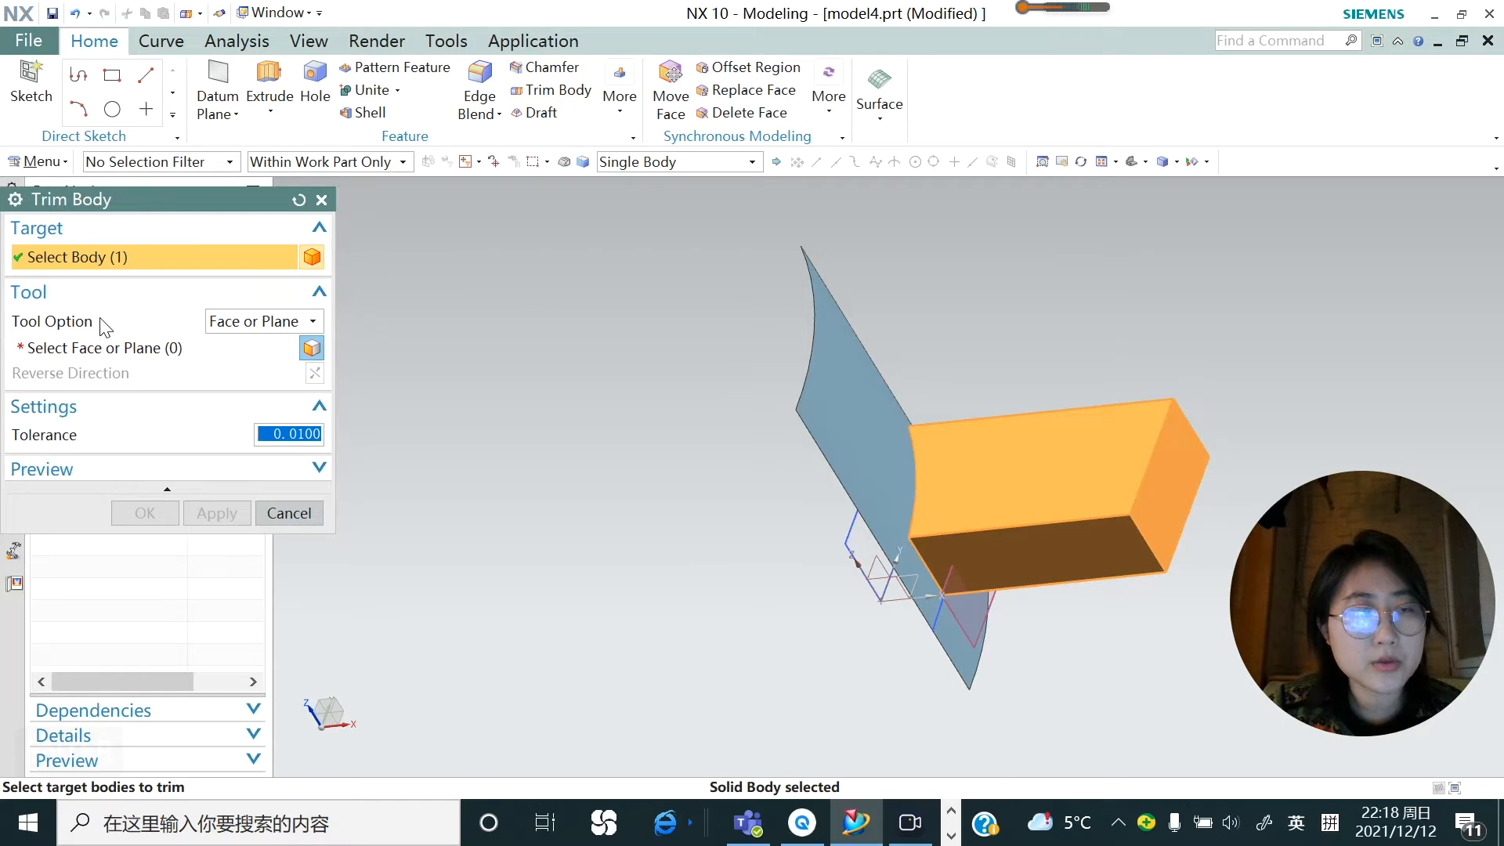
{"action": "left_click", "coordinate": [144, 348]}
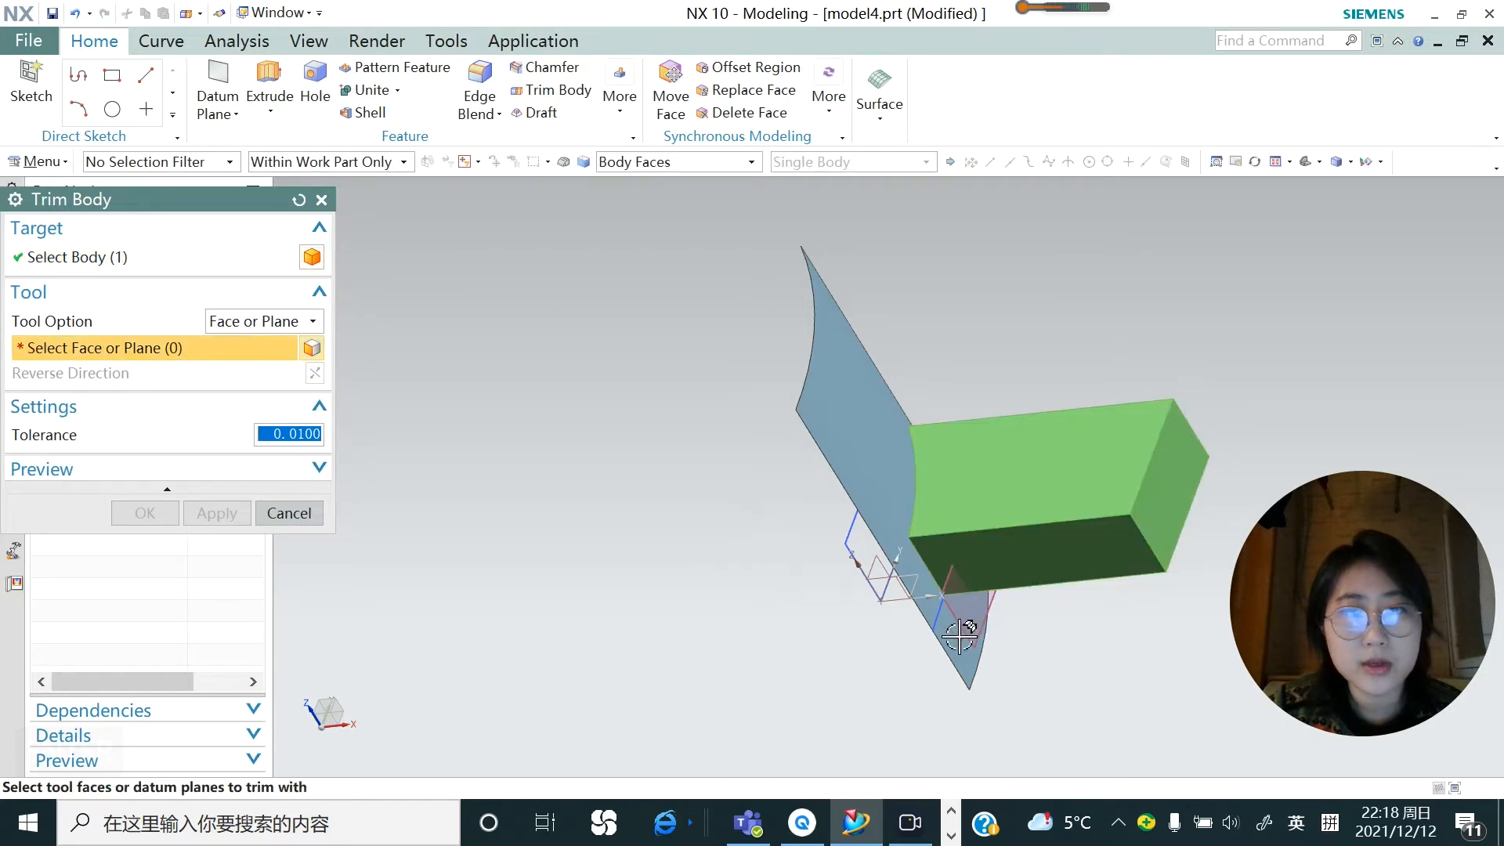
{"action": "left_click", "coordinate": [993, 598]}
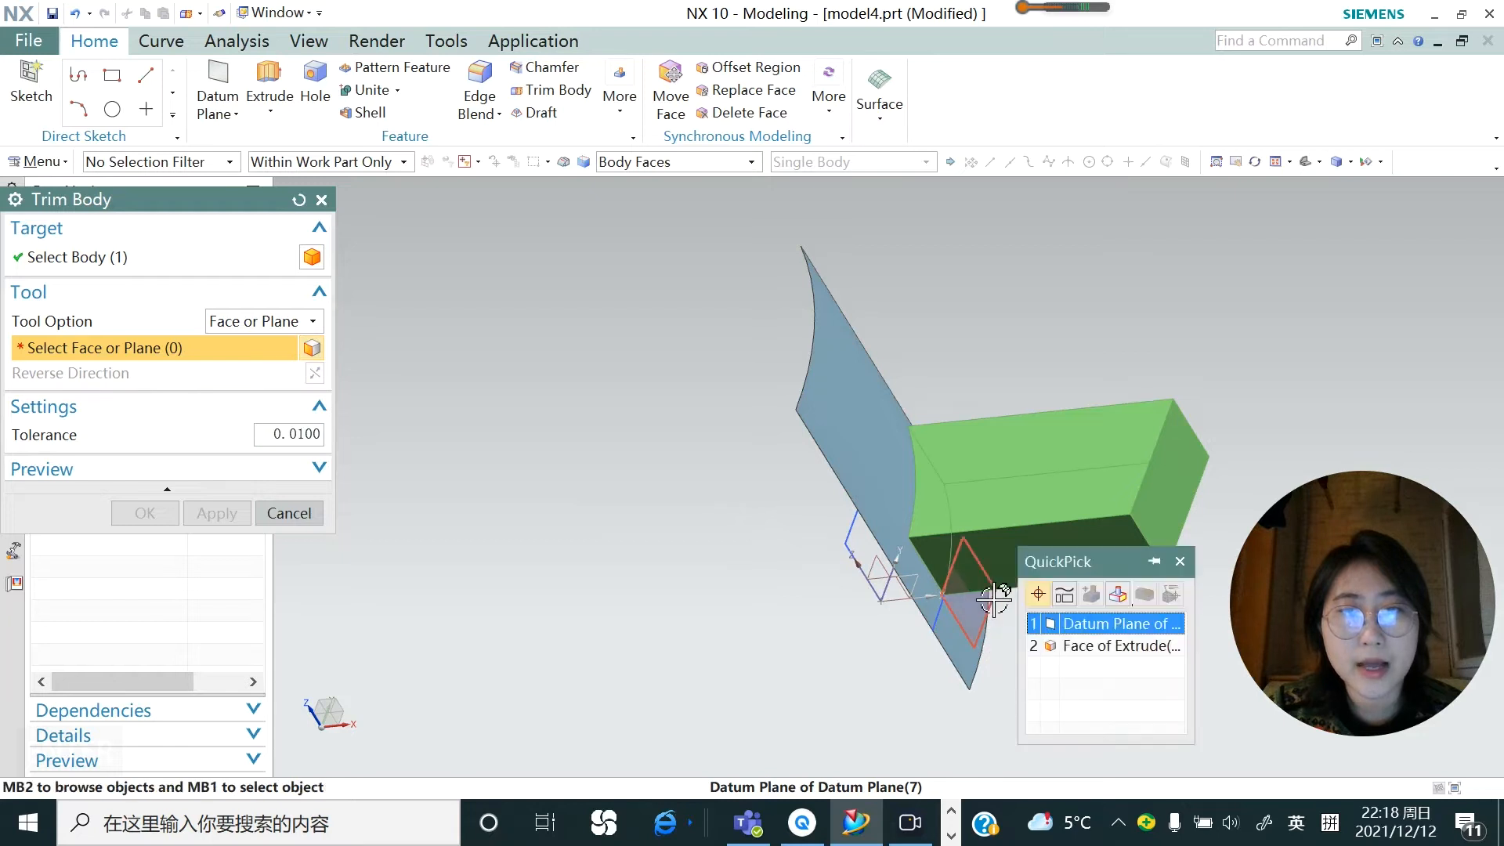
{"action": "left_click", "coordinate": [1053, 621]}
{"action": "middle_click_drag", "start_coordinate": [667, 558], "coordinate": [751, 583]}
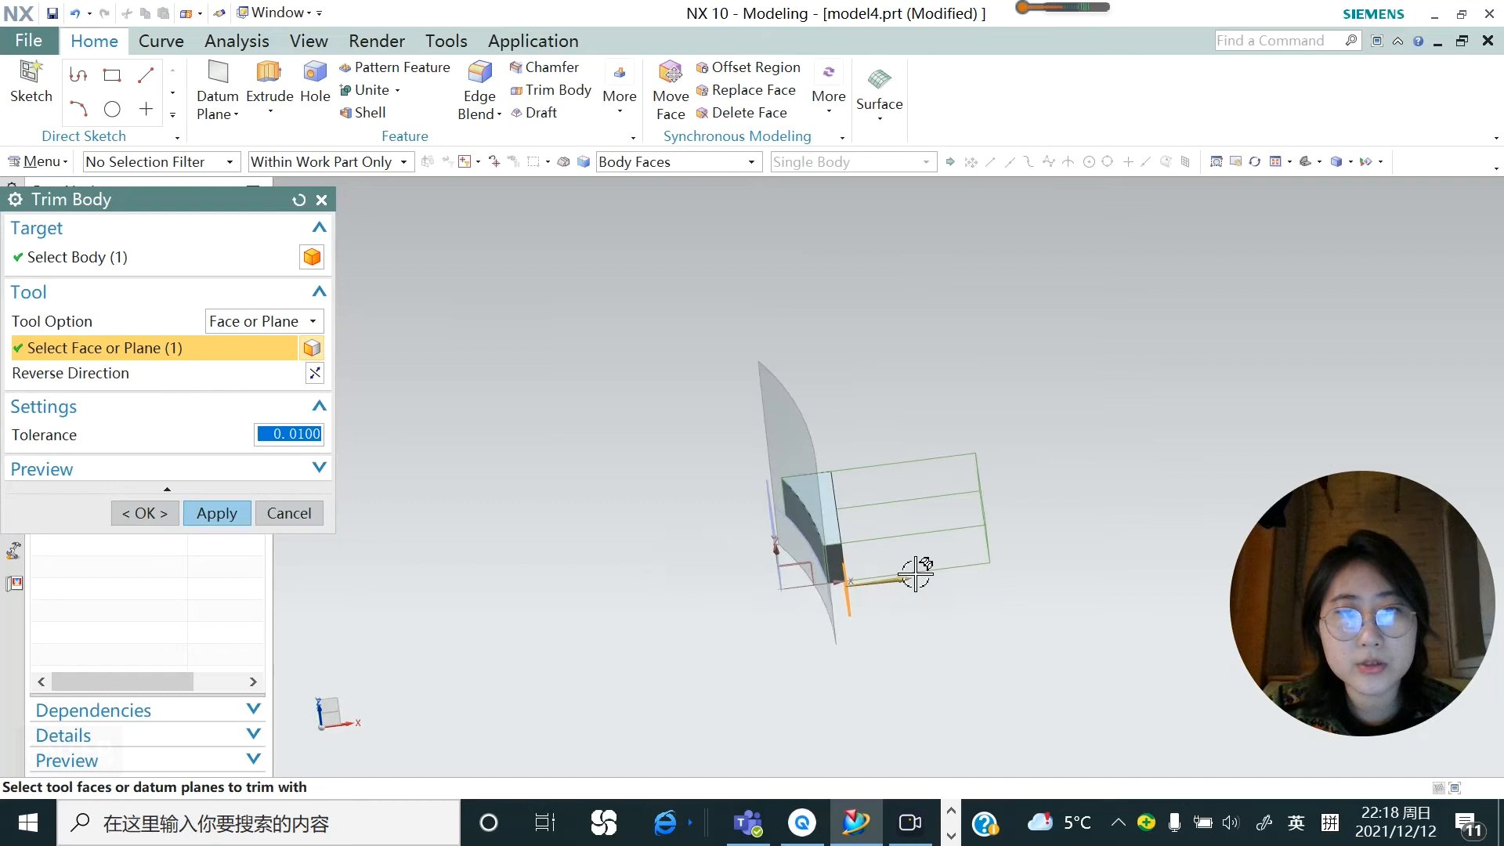
{"action": "scroll", "coordinate": [893, 567], "scroll_direction": "down", "scroll_amount": 5}
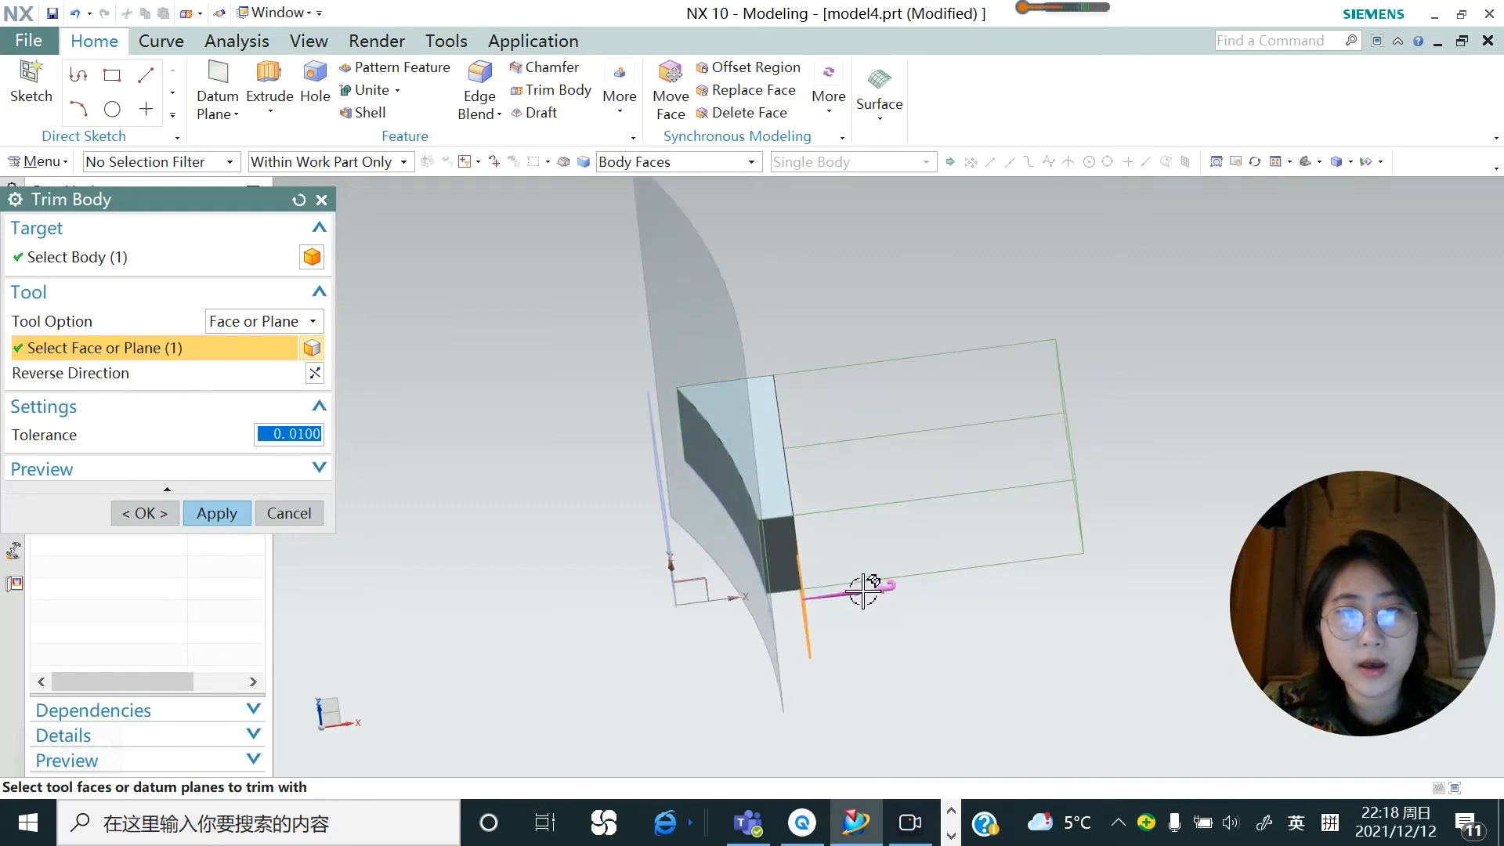
{"action": "scroll", "coordinate": [858, 609], "scroll_direction": "up", "scroll_amount": 3}
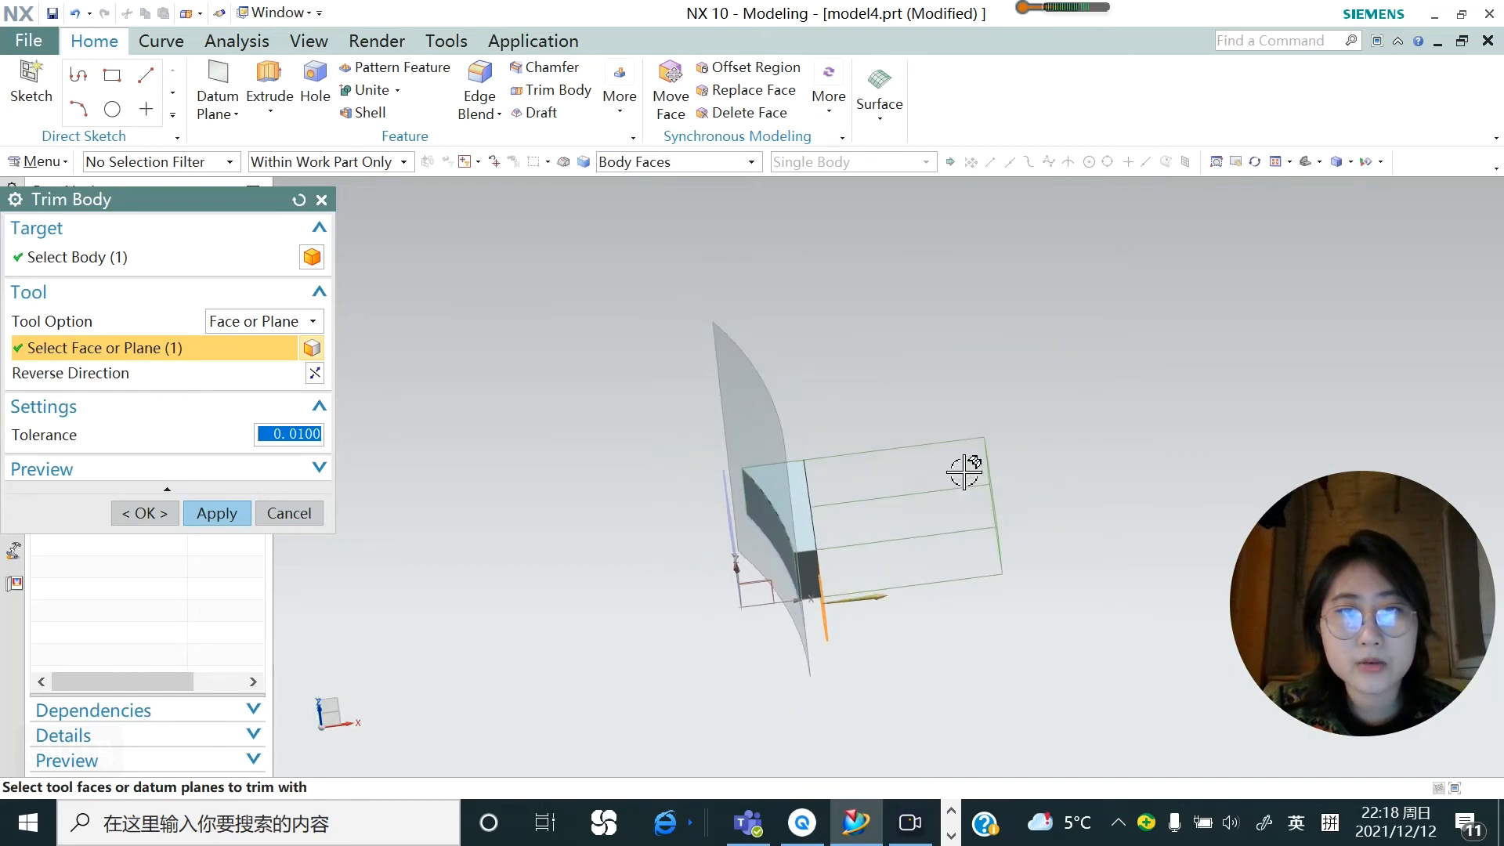
{"action": "left_click", "coordinate": [314, 373]}
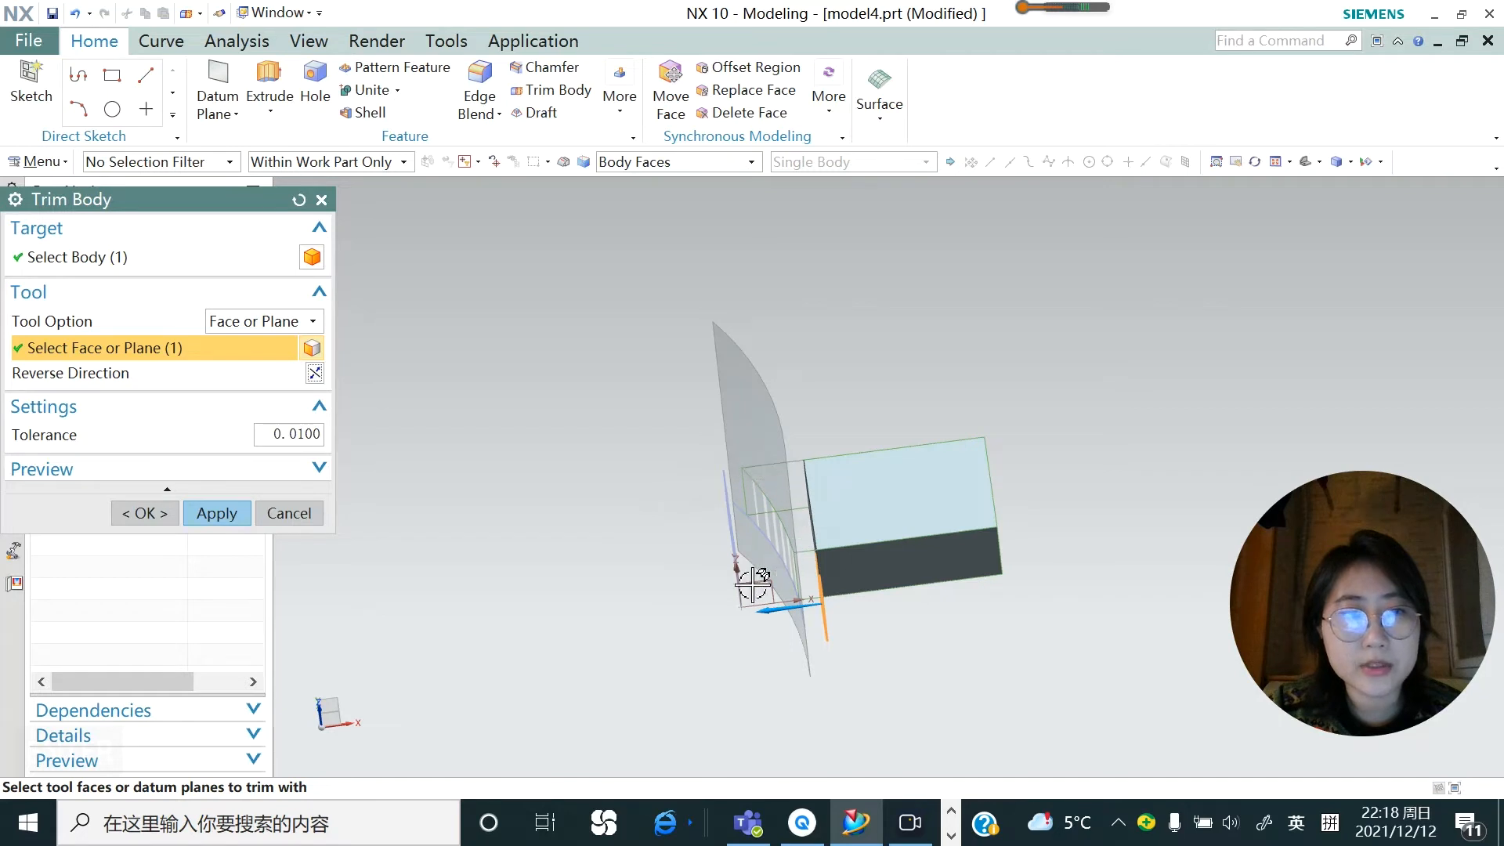
{"action": "left_click", "coordinate": [223, 518]}
Set the Trim Body tool option to New Plane
{"action": "middle_click_drag", "start_coordinate": [722, 598], "coordinate": [687, 595]}
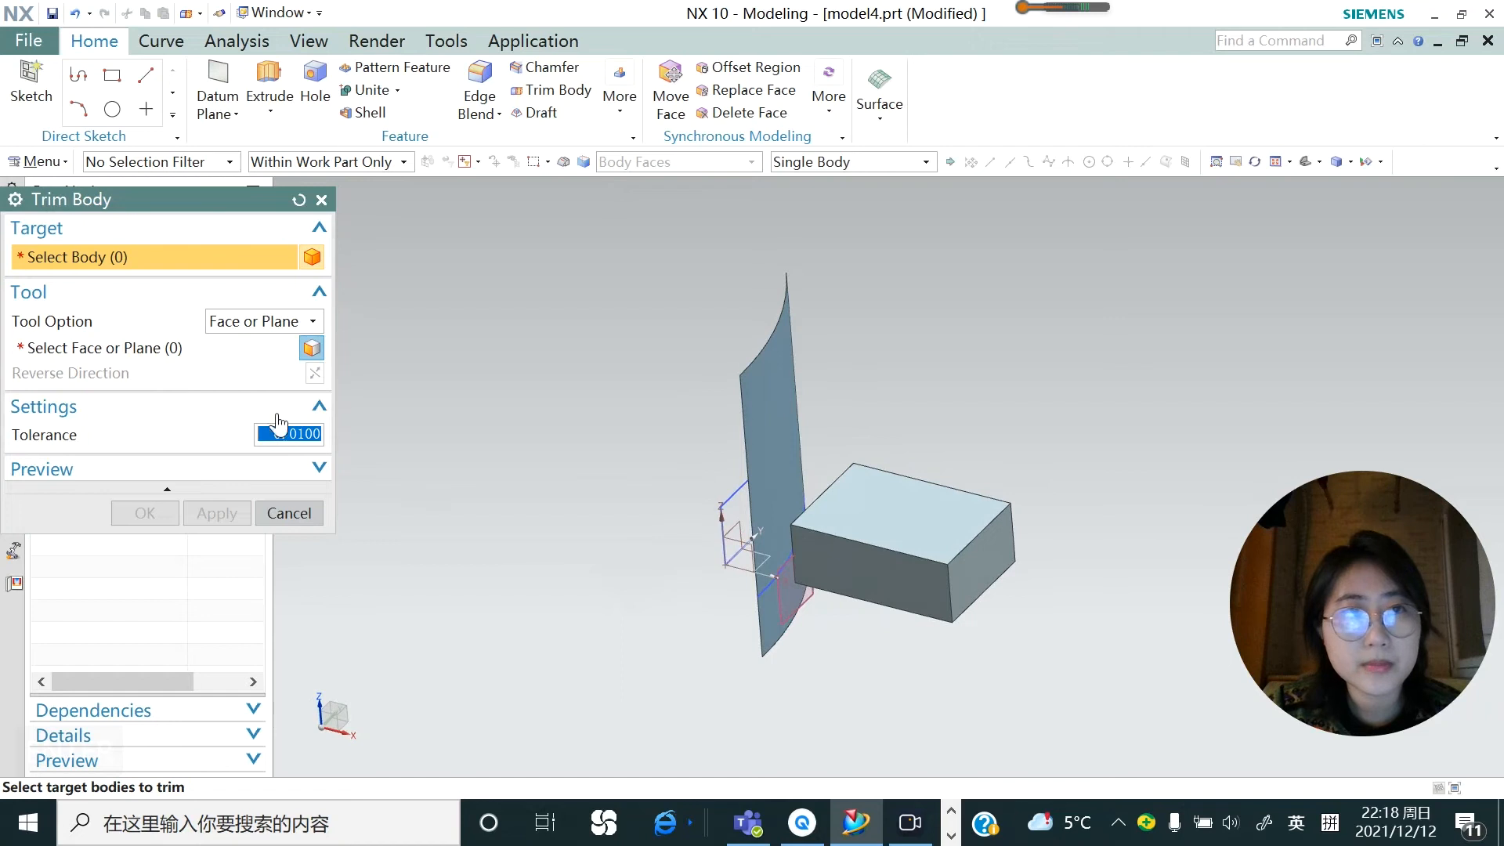
{"action": "left_click", "coordinate": [312, 318]}
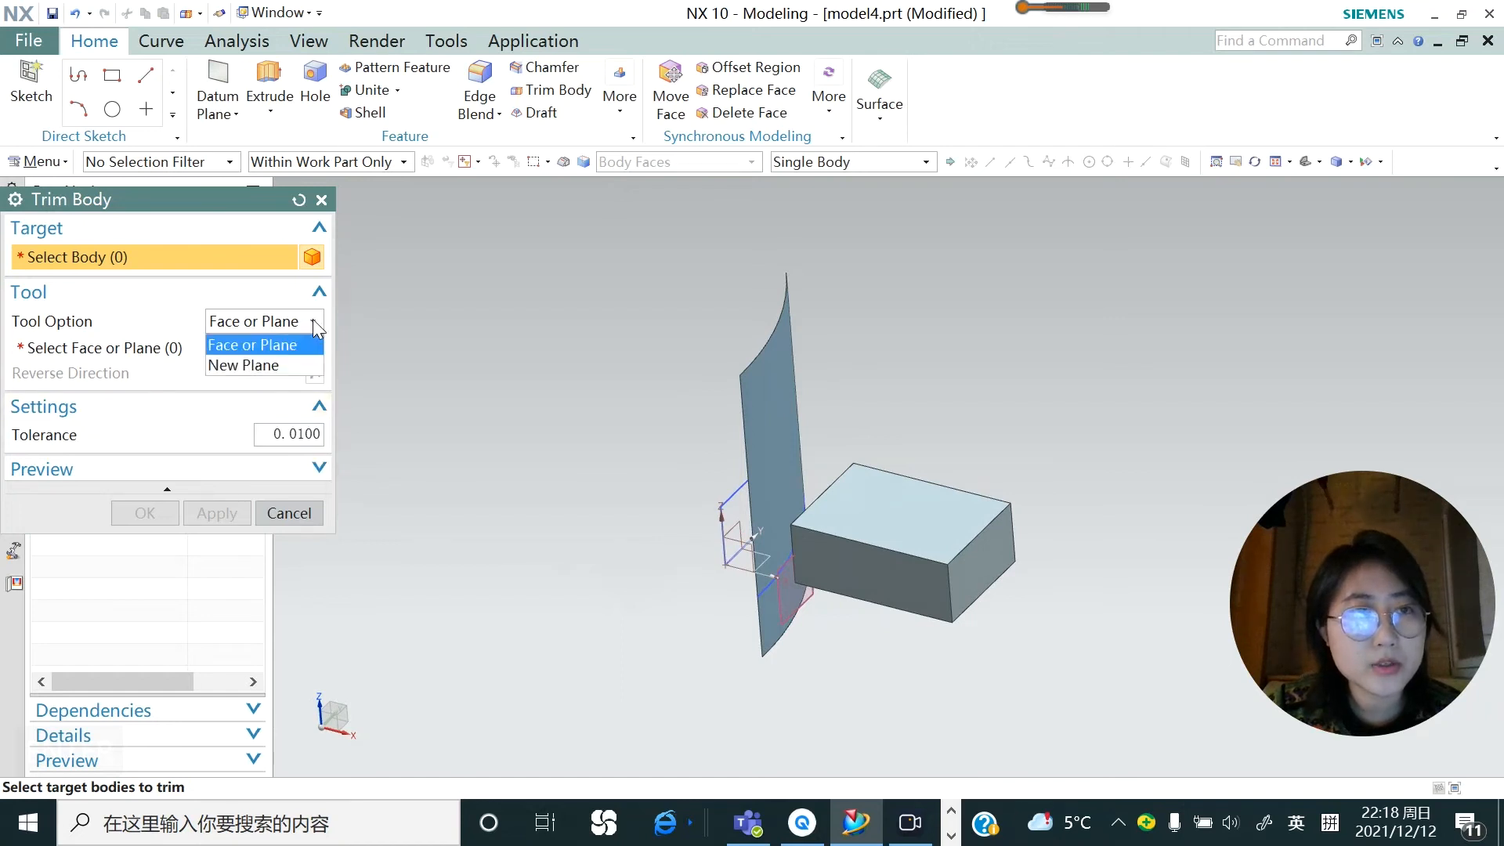
{"action": "left_click", "coordinate": [265, 366]}
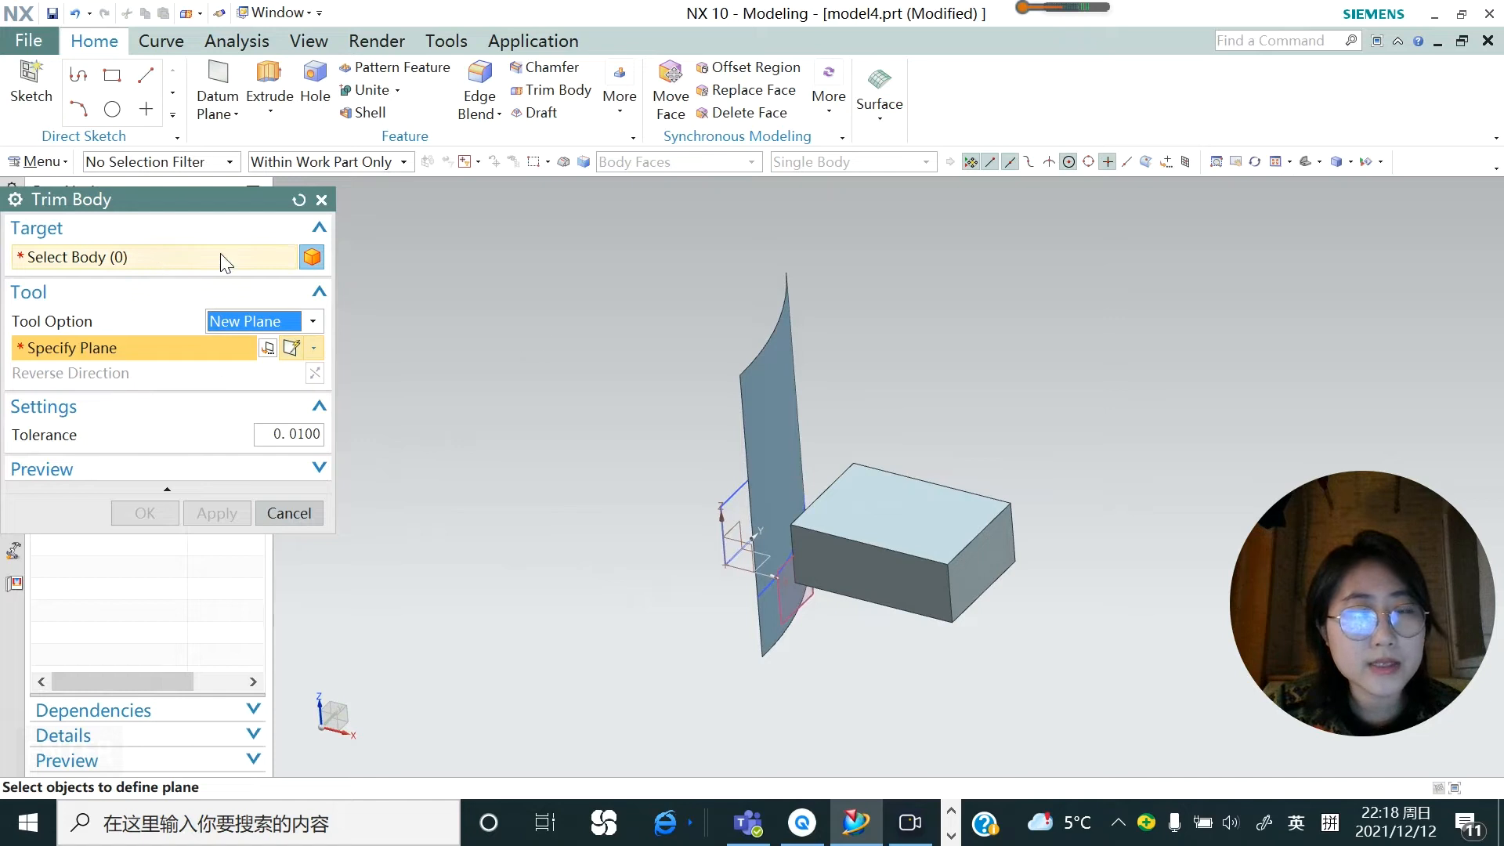
{"action": "left_click", "coordinate": [859, 519]}
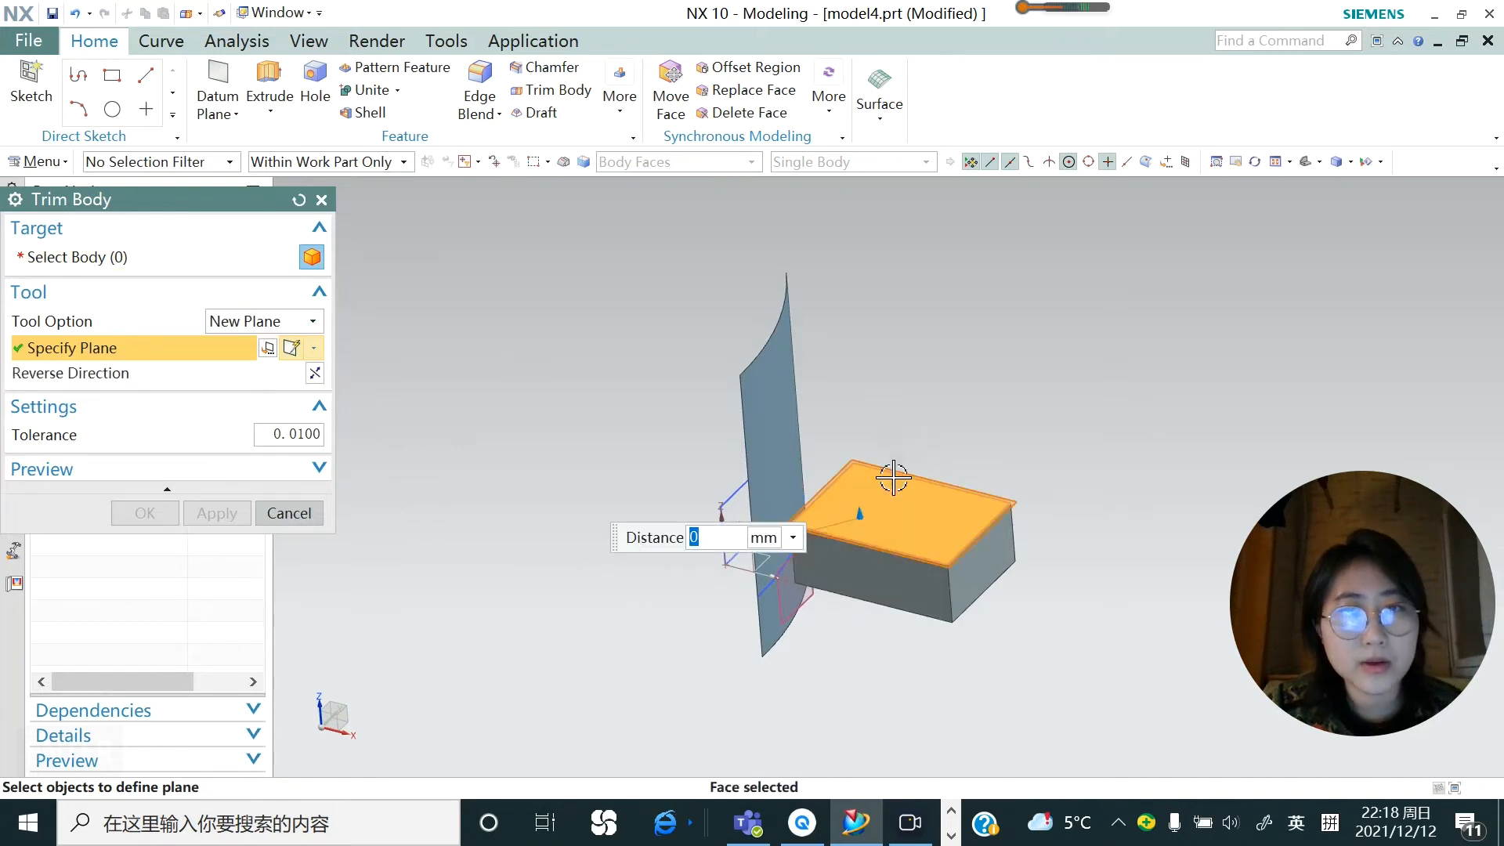
{"action": "key", "text": "shift"}
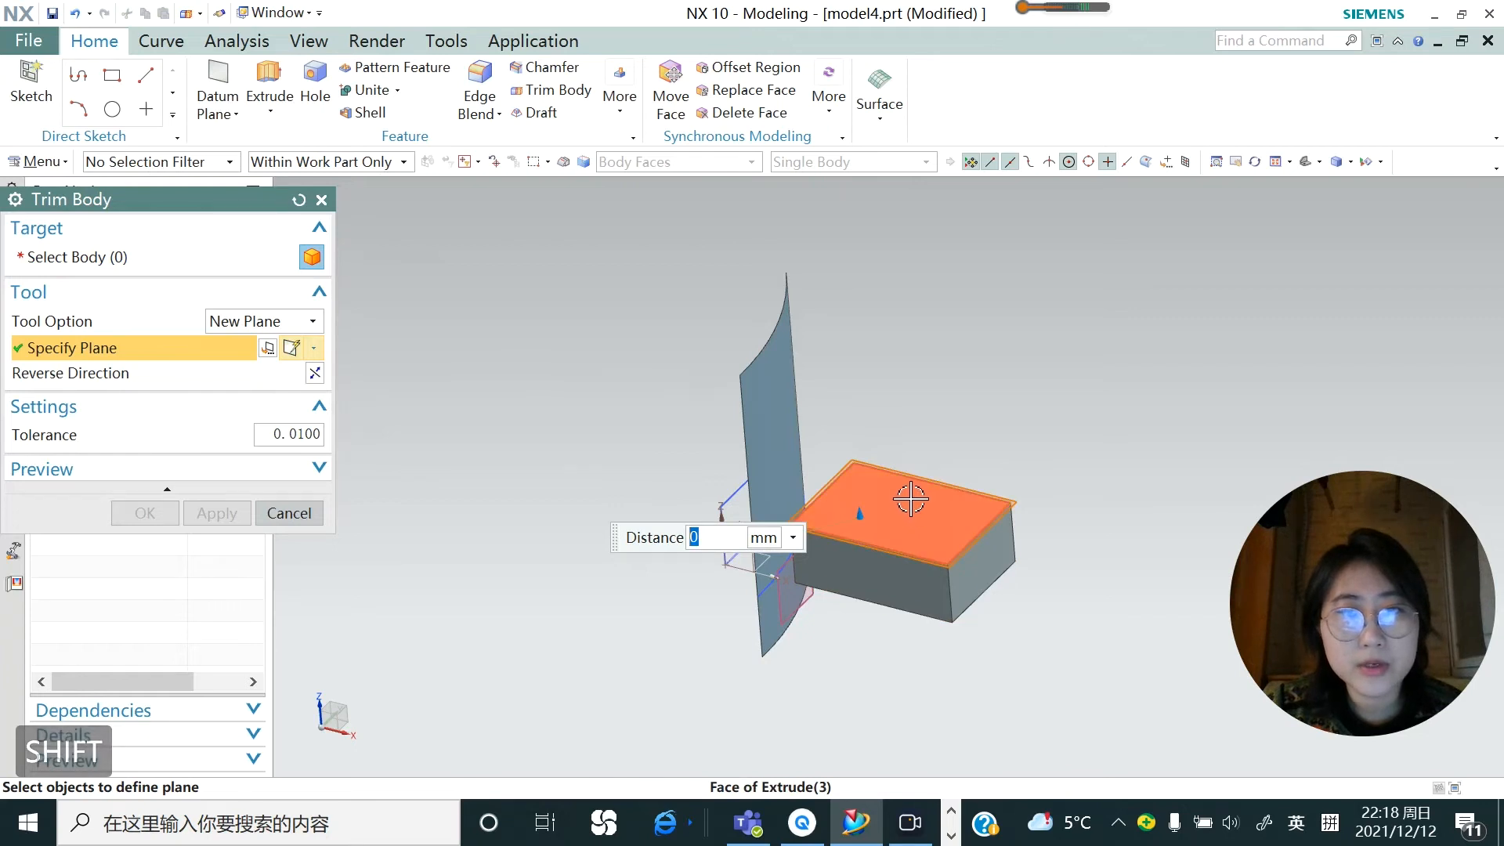
{"action": "left_click", "coordinate": [908, 493], "text": "shift"}
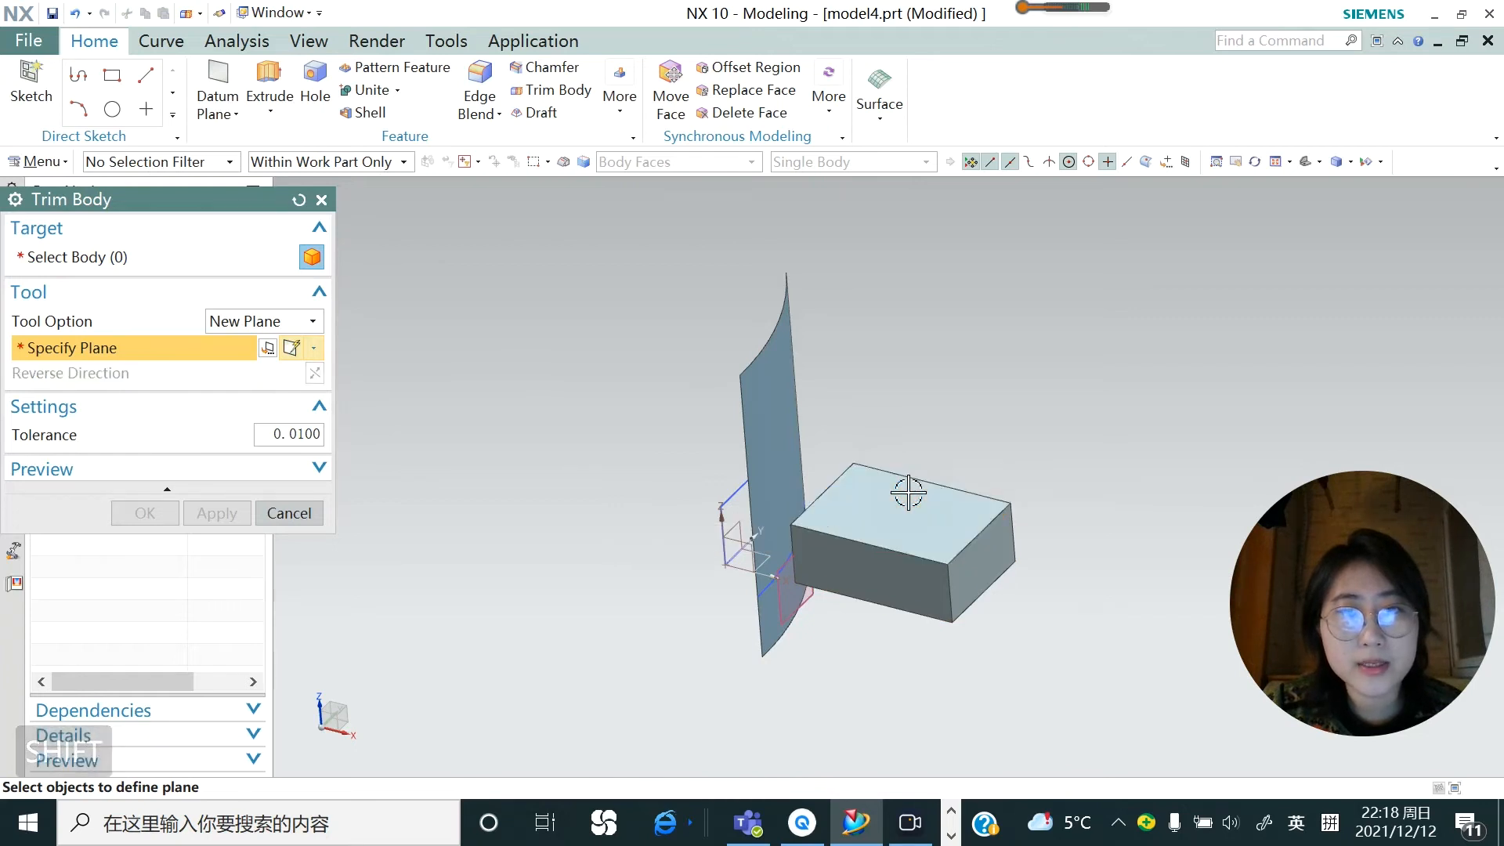
Select the block as the trim target and define a new plane from its top face at a distance of 15 mm
{"action": "left_click", "coordinate": [108, 257]}
{"action": "left_click", "coordinate": [872, 565]}
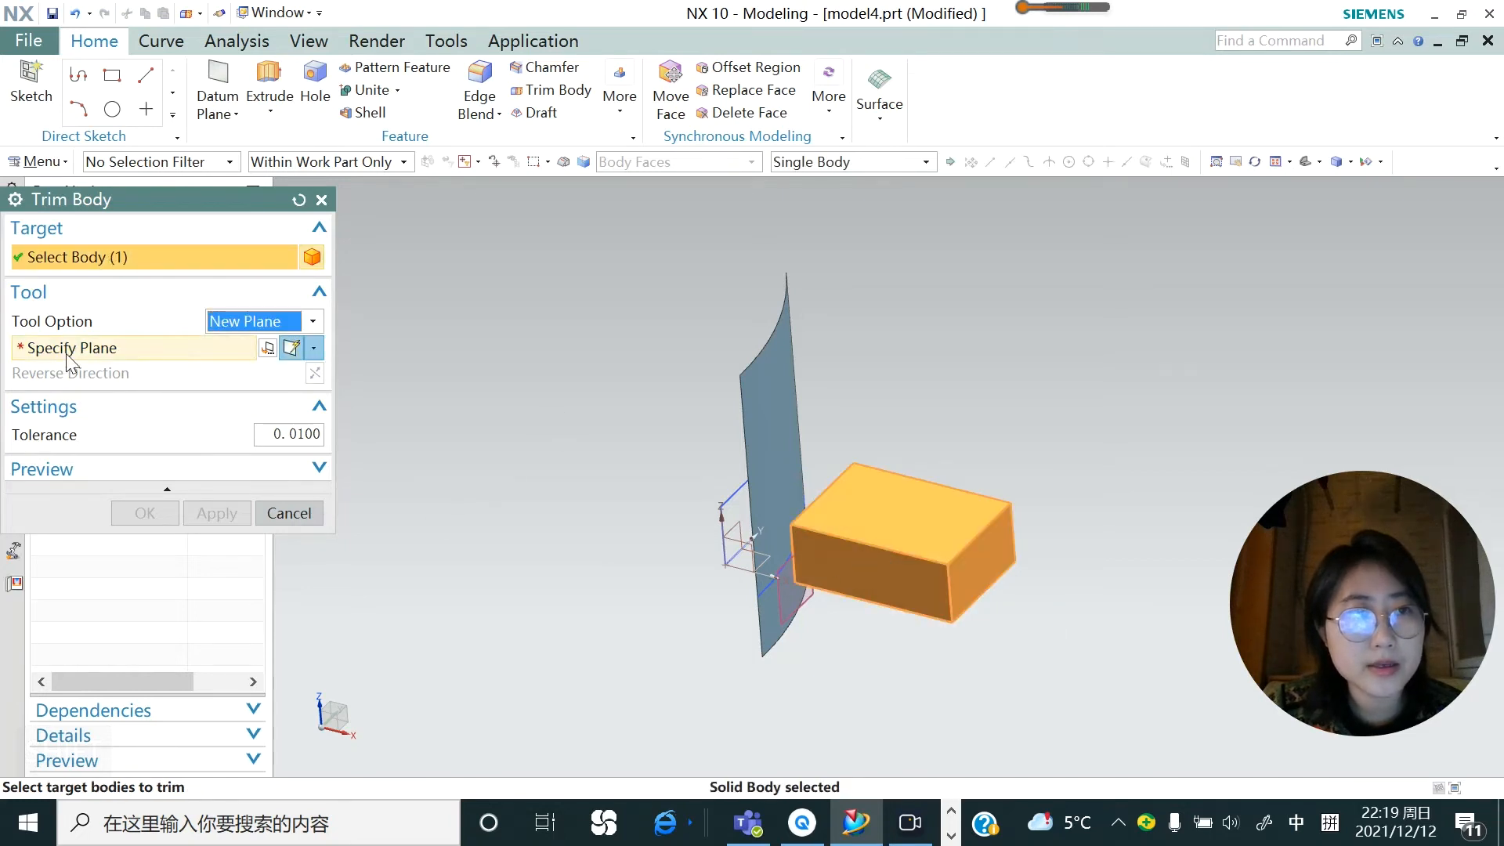
{"action": "left_click", "coordinate": [94, 347]}
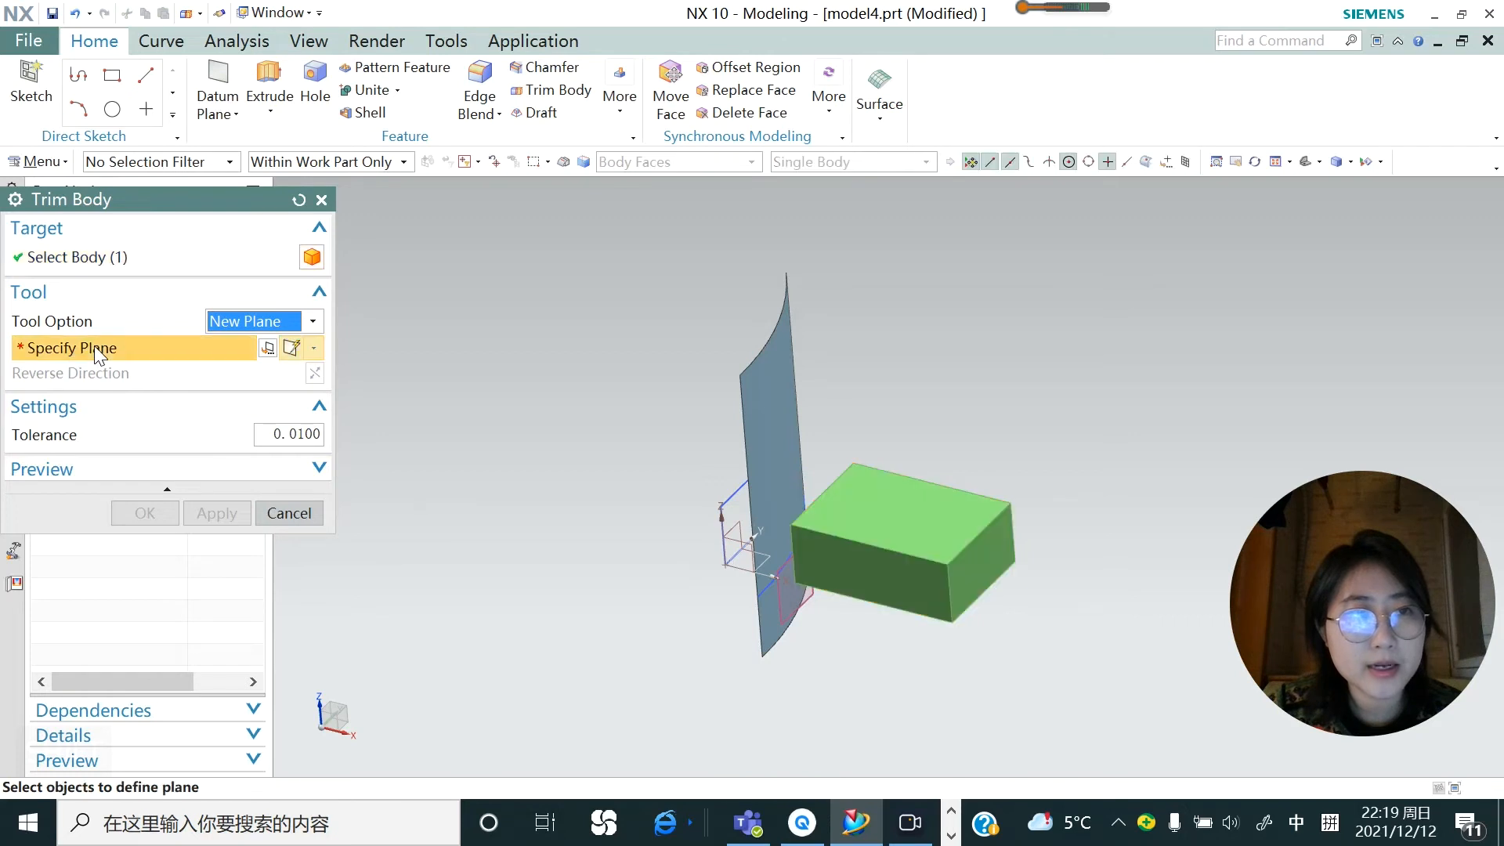
{"action": "left_click", "coordinate": [870, 495]}
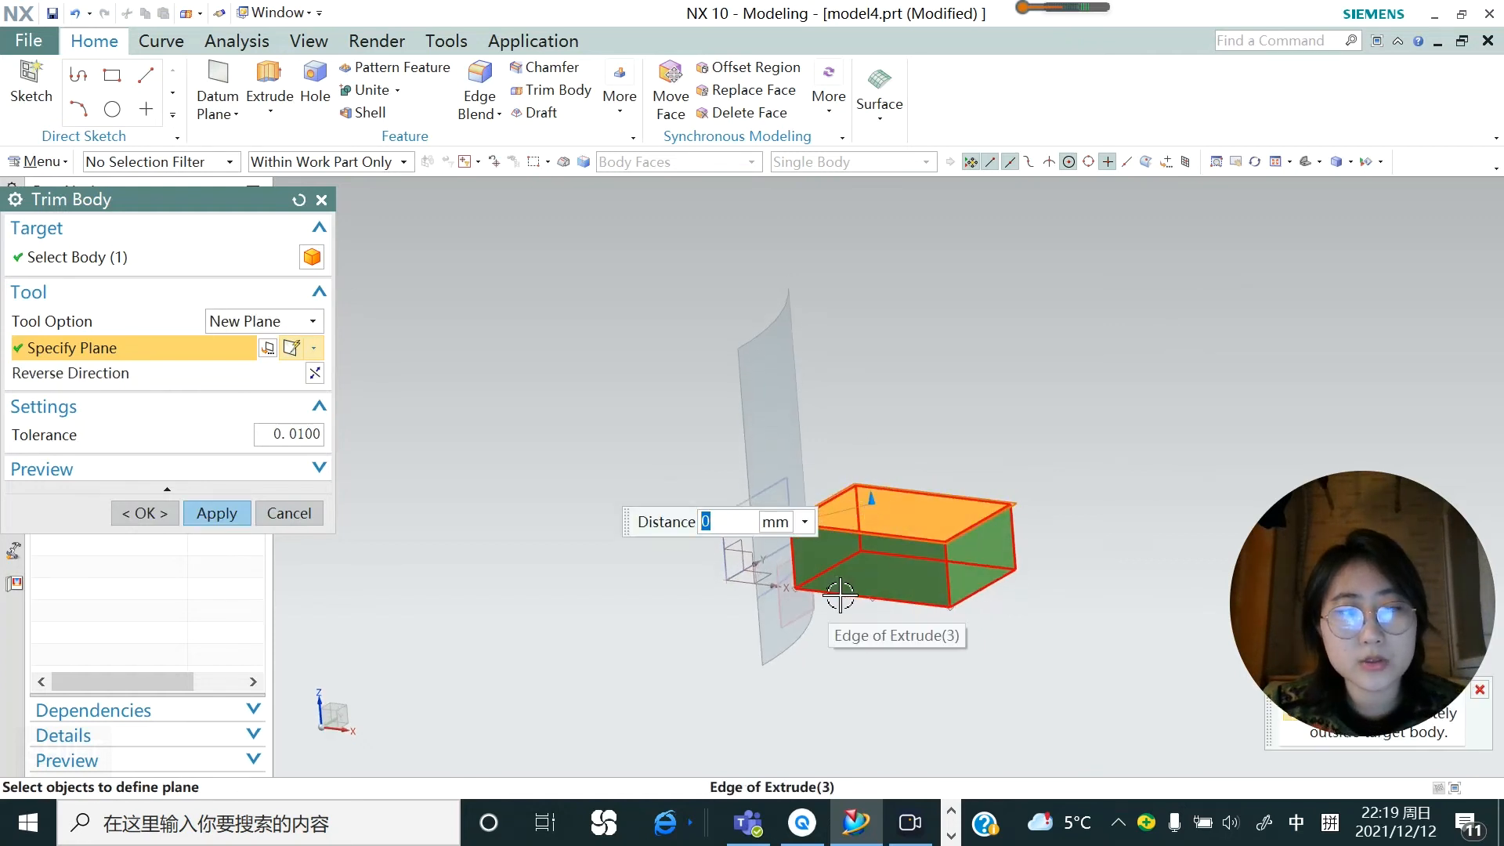
{"action": "type", "text": "15"}
{"action": "key", "text": "Return"}
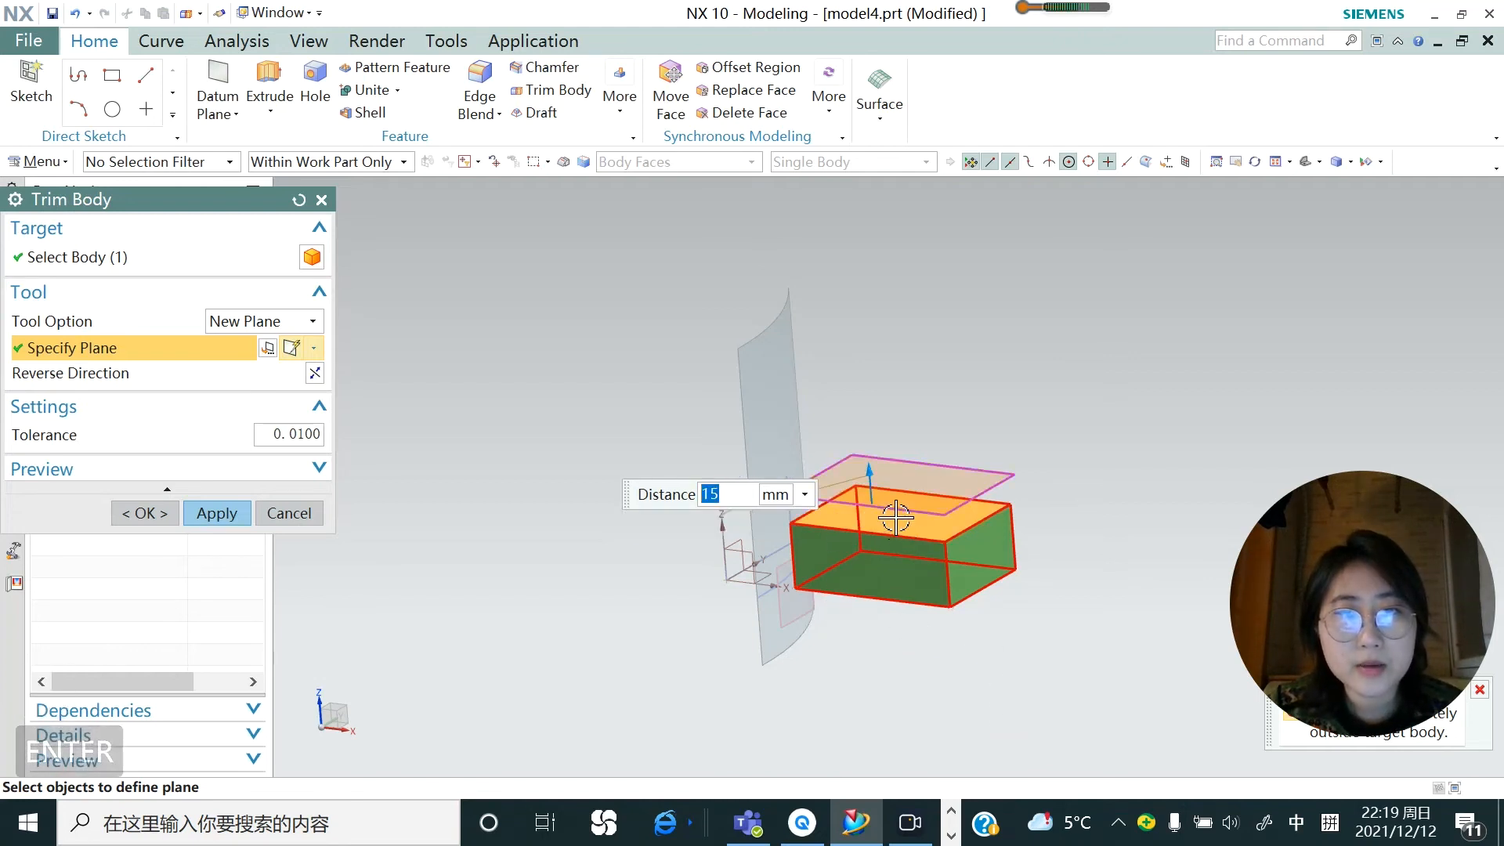
Move the trimming plane down into the block and set its distance from the top face to -15 mm
{"action": "scroll", "coordinate": [895, 517], "scroll_direction": "up", "scroll_amount": 1}
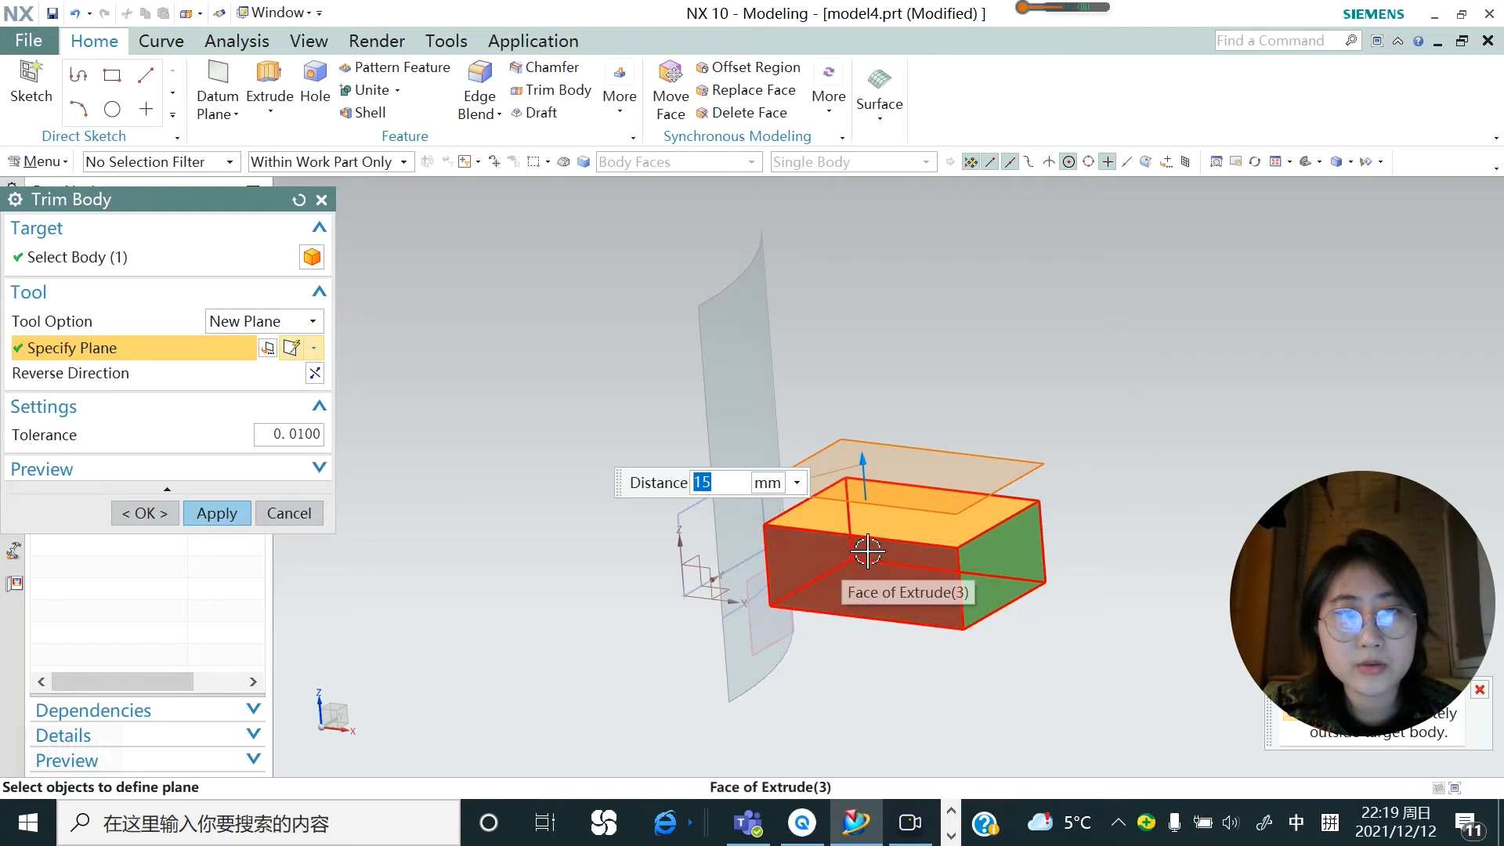
{"action": "left_click_drag", "start_coordinate": [863, 461], "coordinate": [870, 536]}
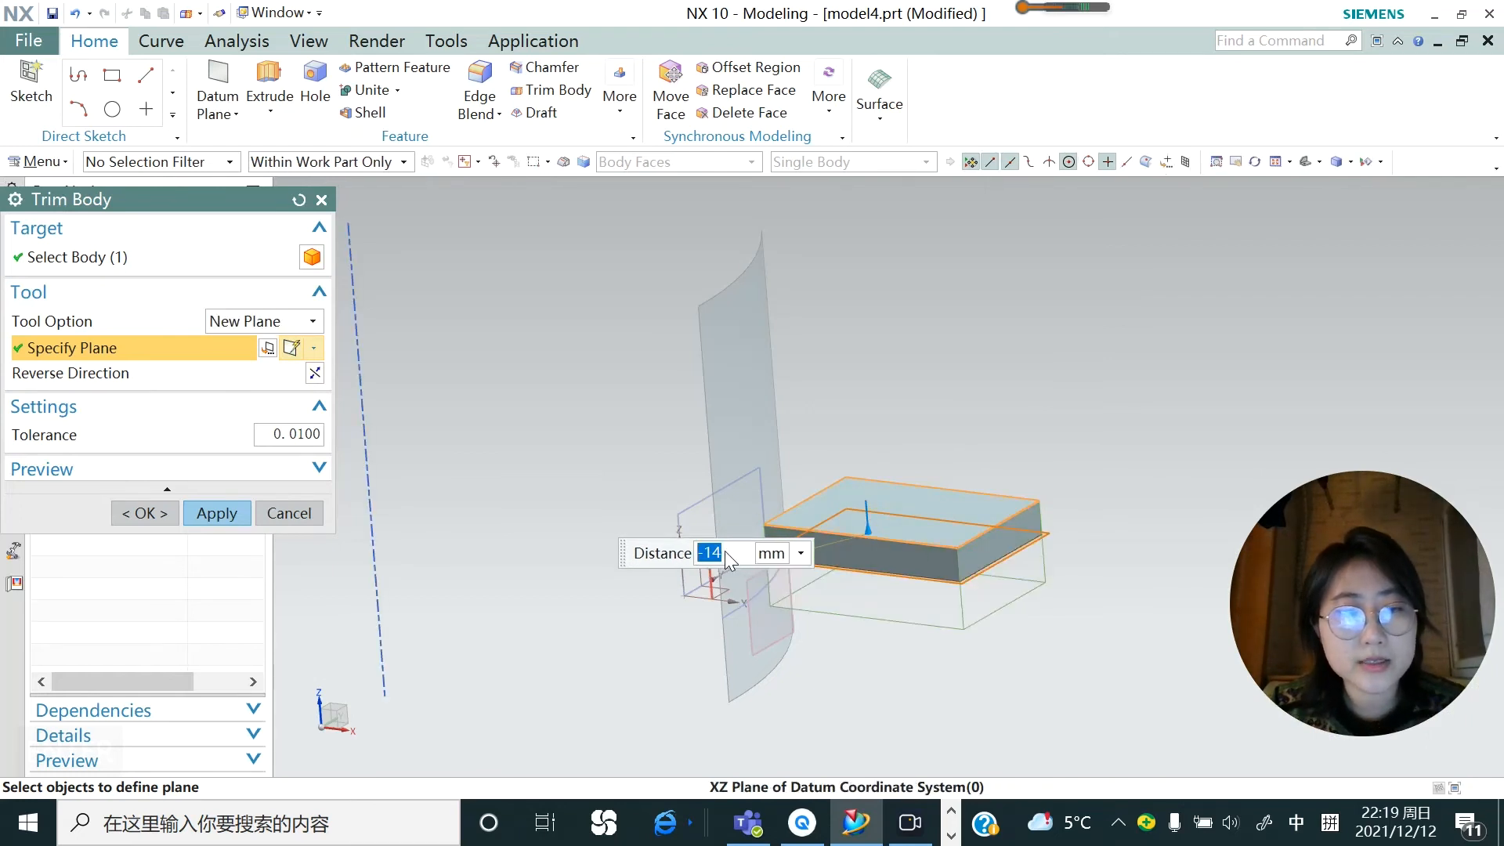
{"action": "type", "text": "-15"}
{"action": "key", "text": "Return"}
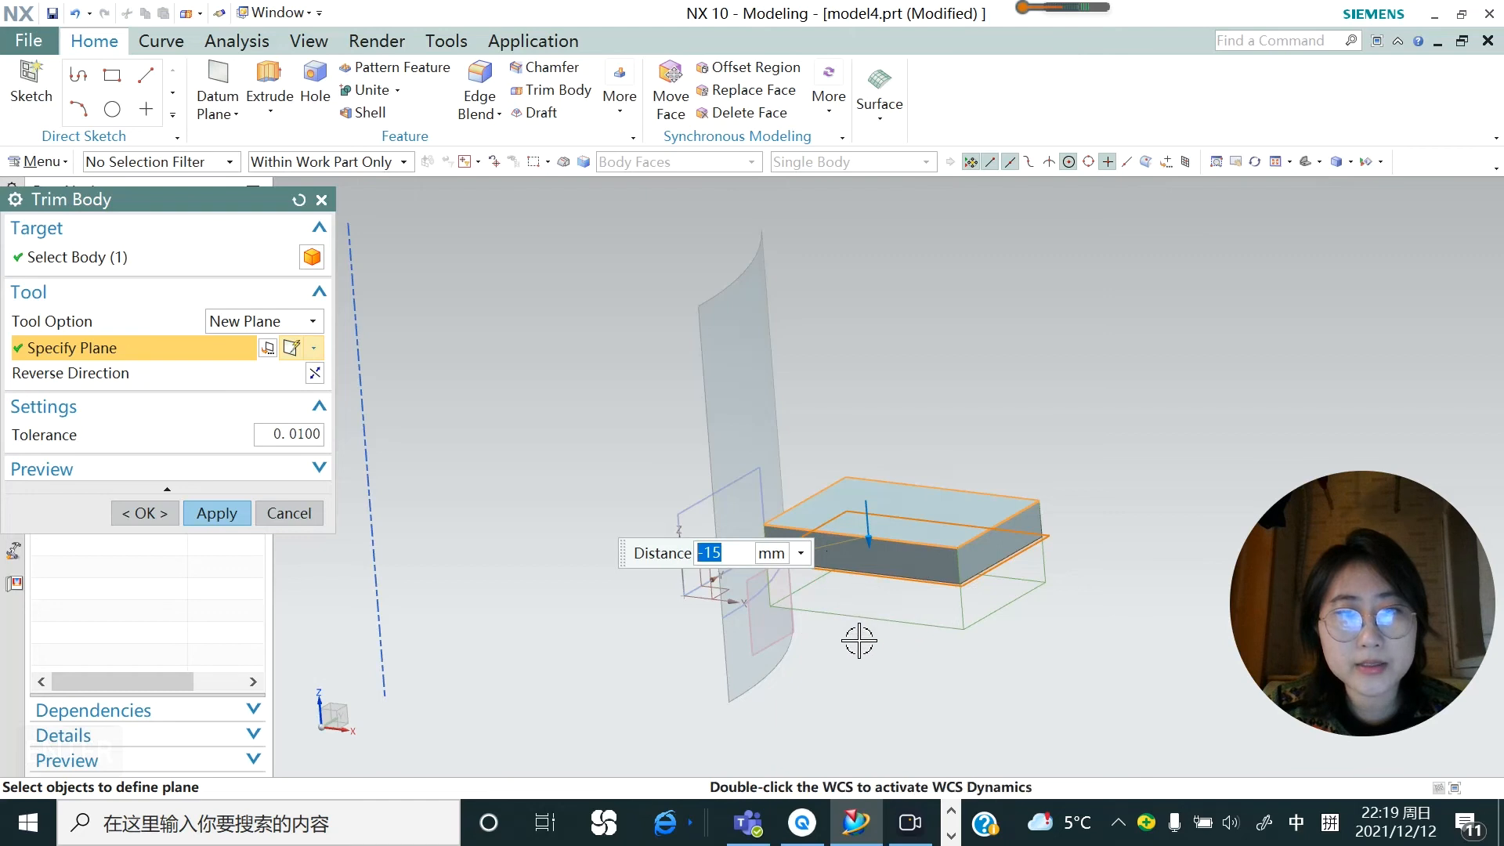
Reverse the trim direction to keep the block's lower portion, and expand the preview options
{"action": "middle_click_drag", "start_coordinate": [874, 614], "coordinate": [866, 624]}
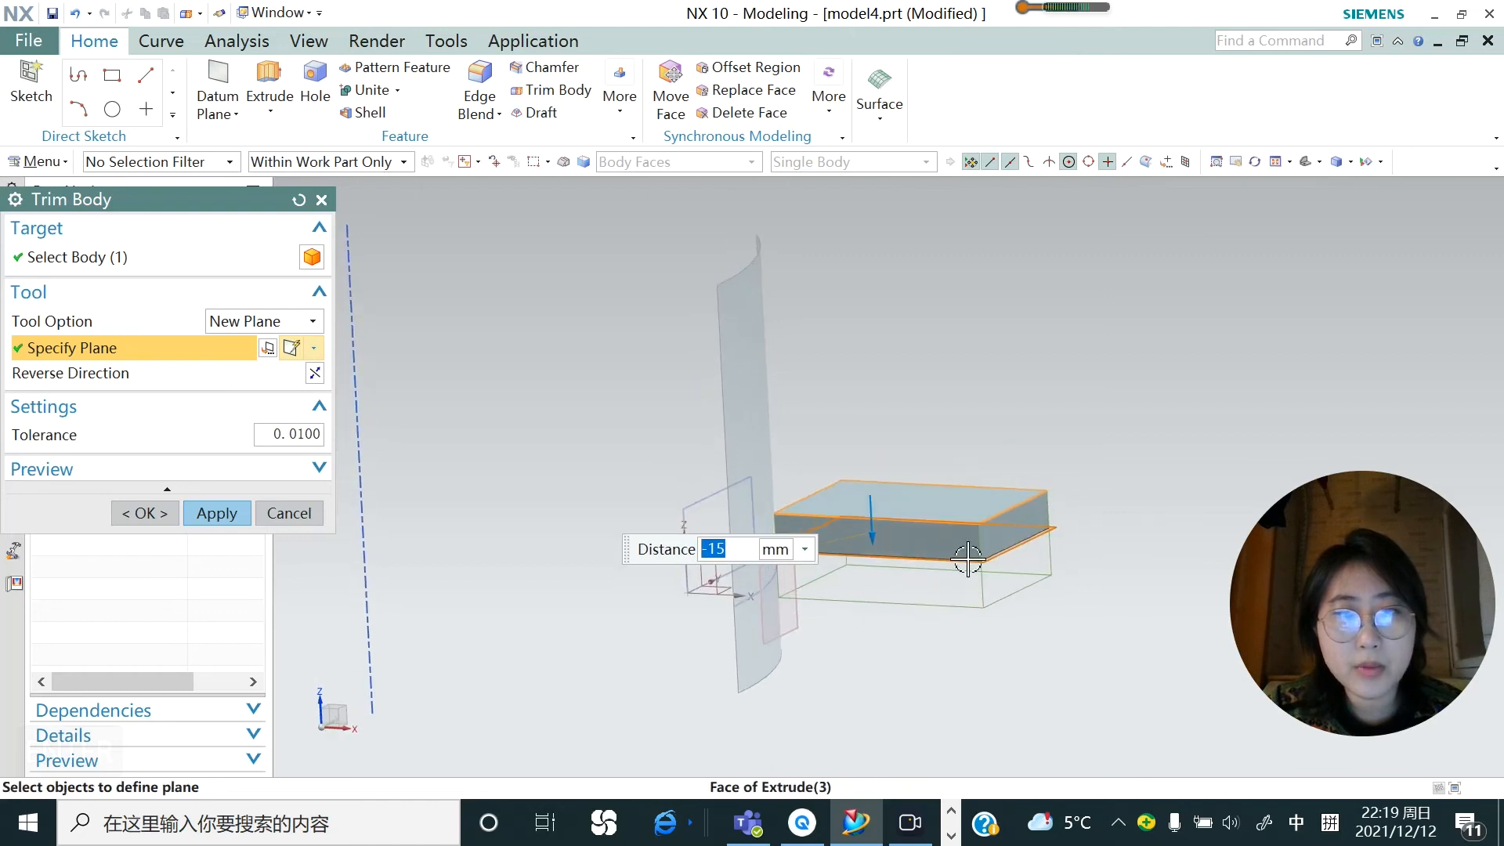
{"action": "left_click", "coordinate": [314, 375]}
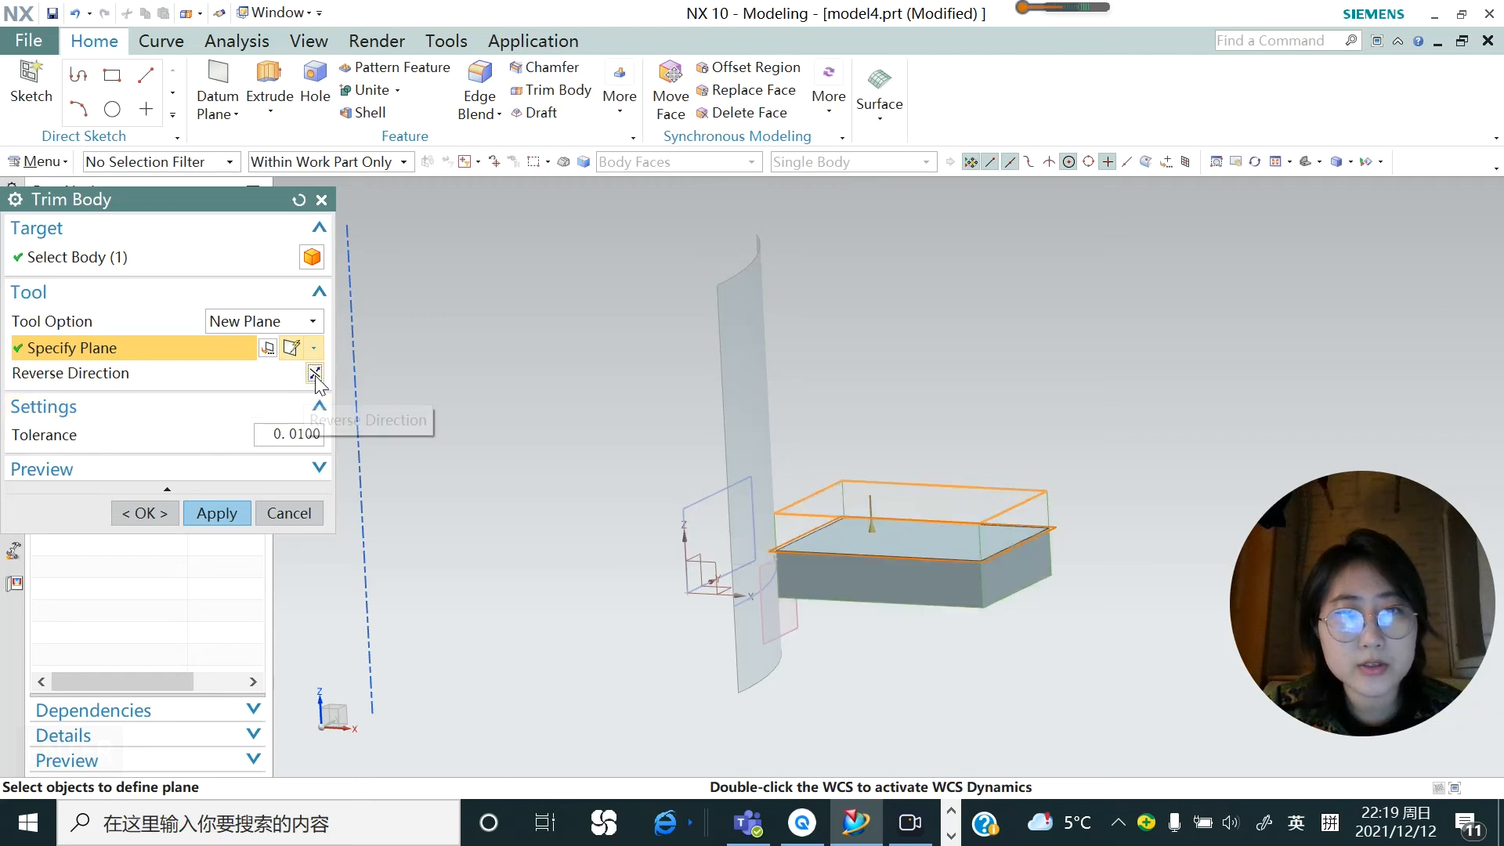
{"action": "middle_click_drag", "start_coordinate": [992, 504], "coordinate": [984, 520]}
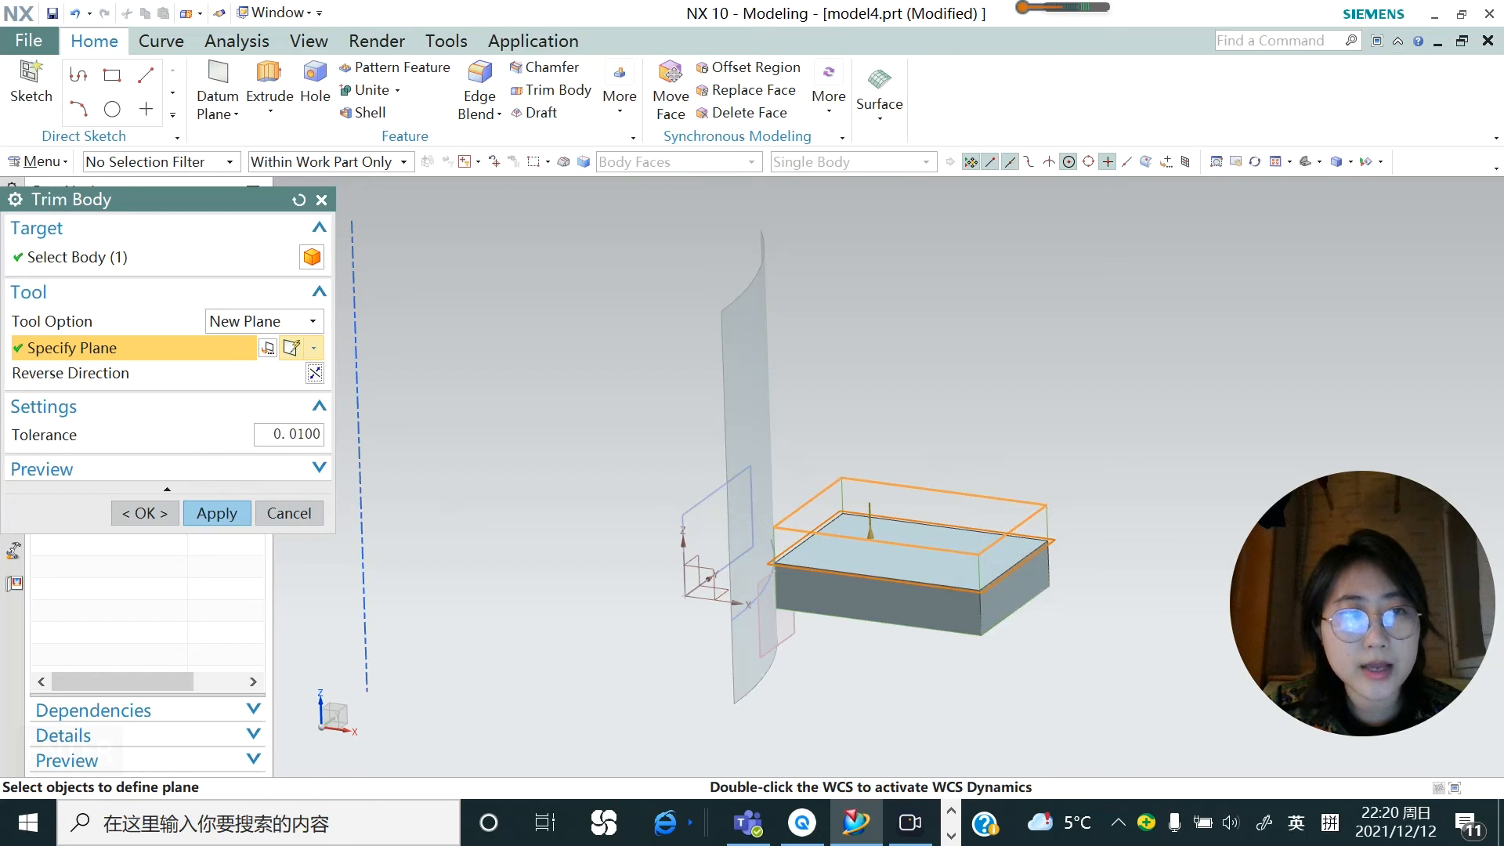
{"action": "left_click", "coordinate": [317, 468]}
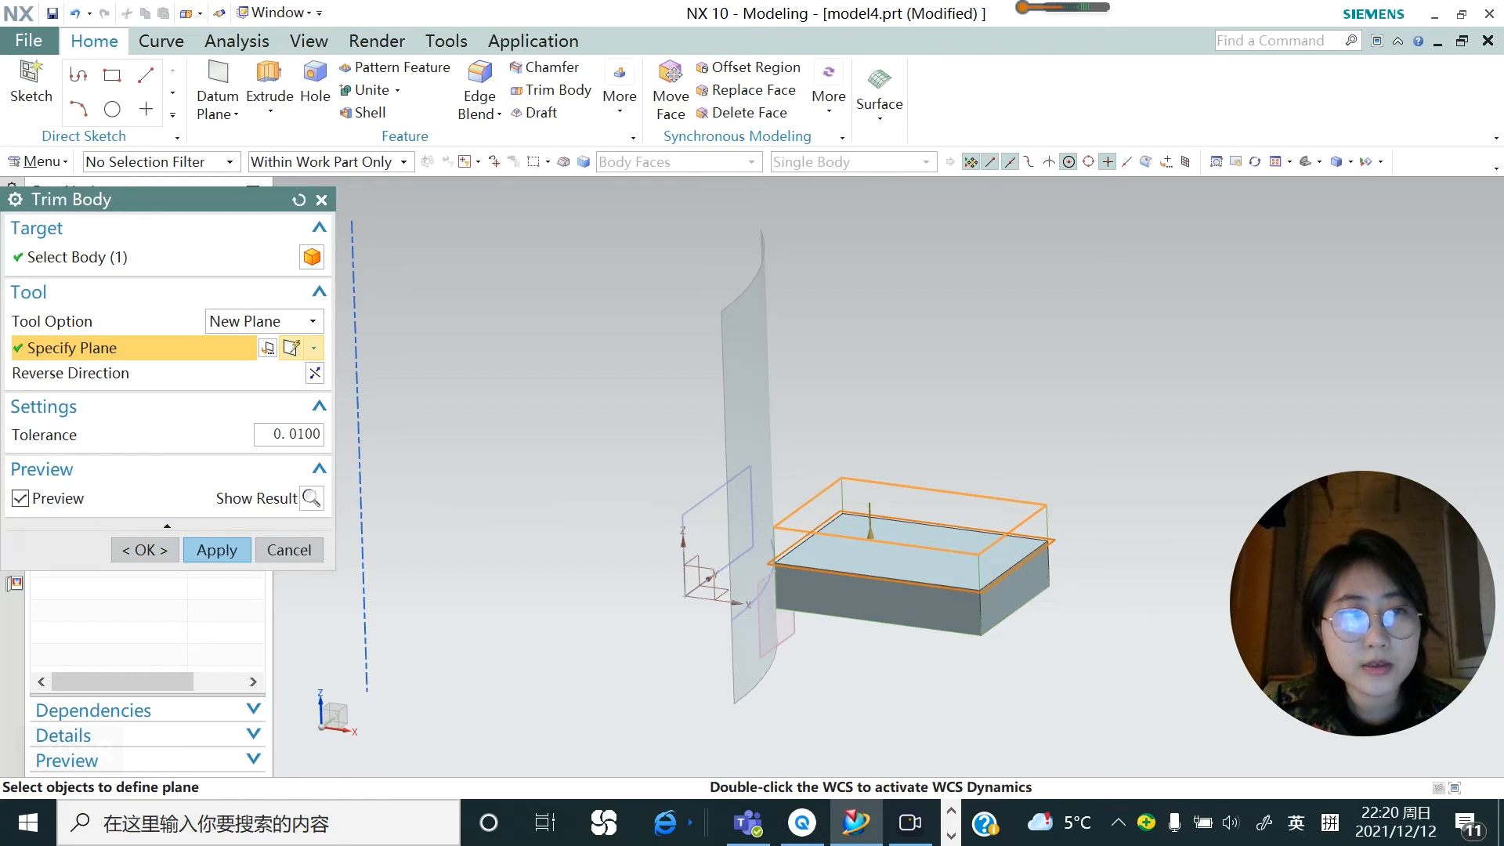